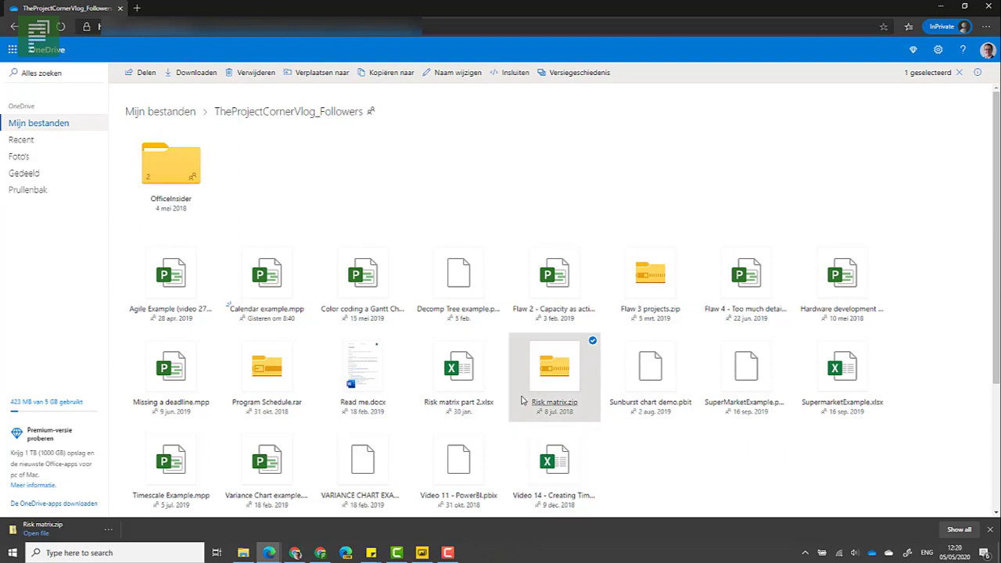
# Scroll through the extracted Risk matrix folder to reveal the report file and grid images
pyautogui.scroll(-1, 522, 401)
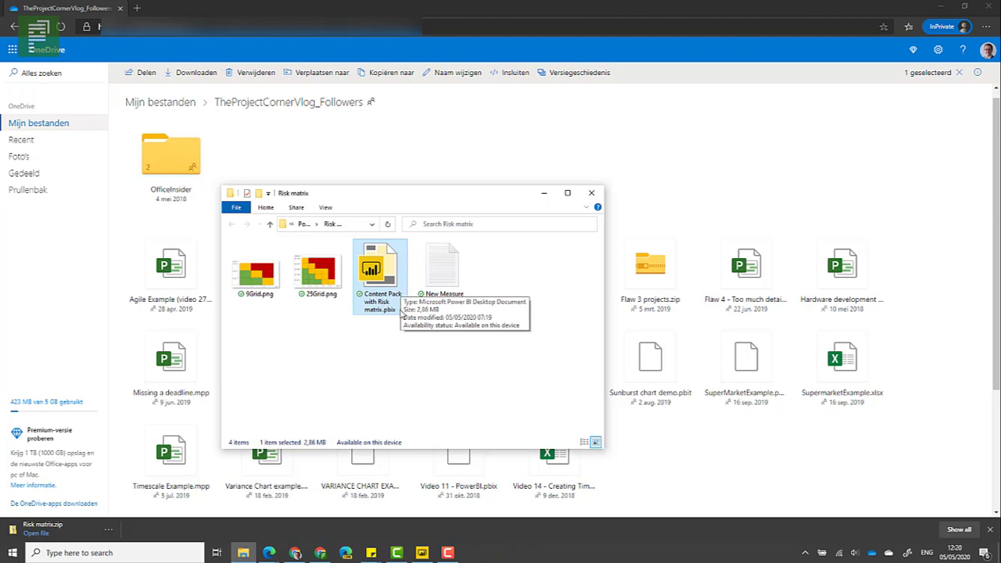
# Bring the opened Content Pack with Risk matrix report forward in Power BI Desktop
pyautogui.click(422, 553)
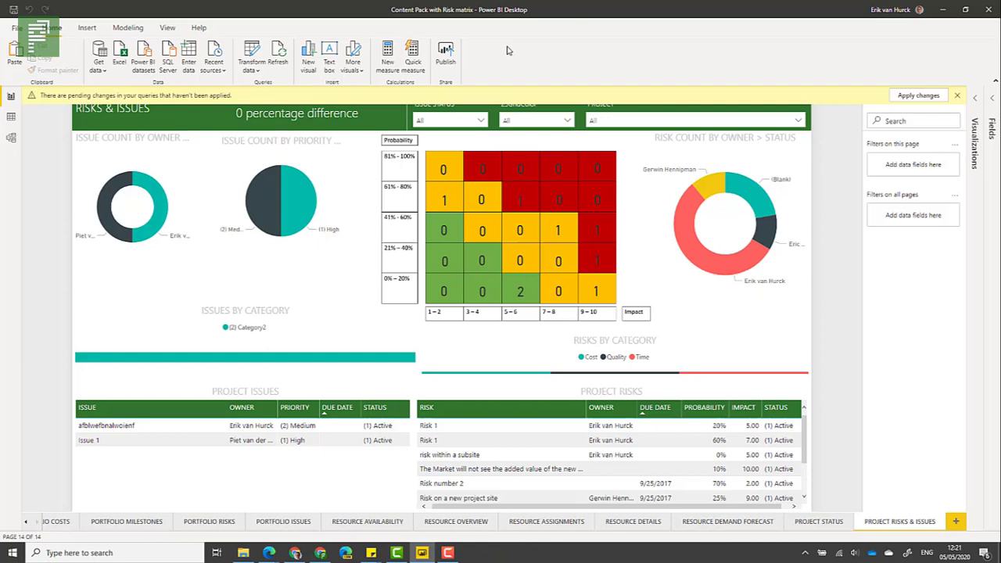
# Dismiss the pending query changes warning, glance at the File menu and return to the report
pyautogui.click(958, 97)
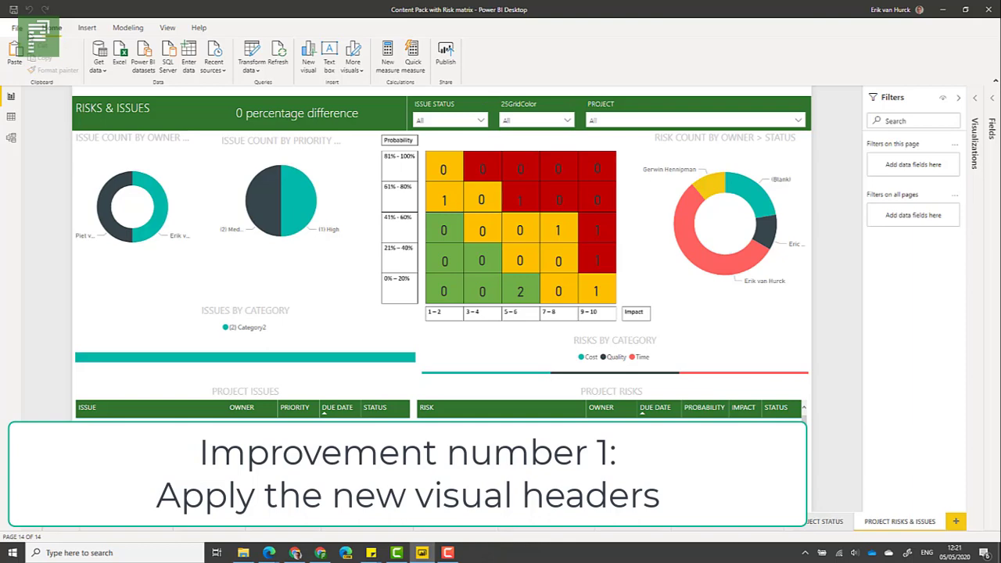
pyautogui.click(16, 27)
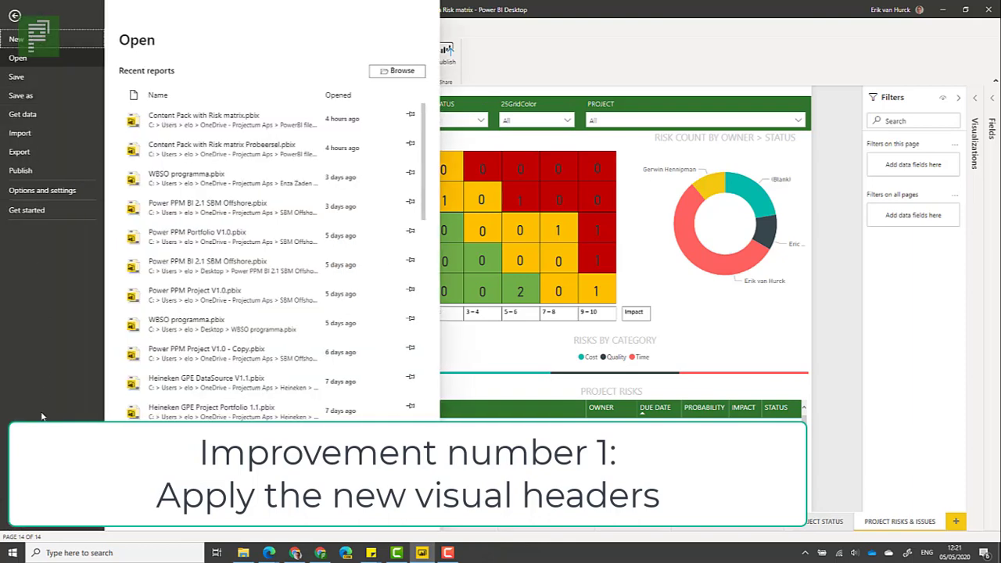
pyautogui.press('Escape')
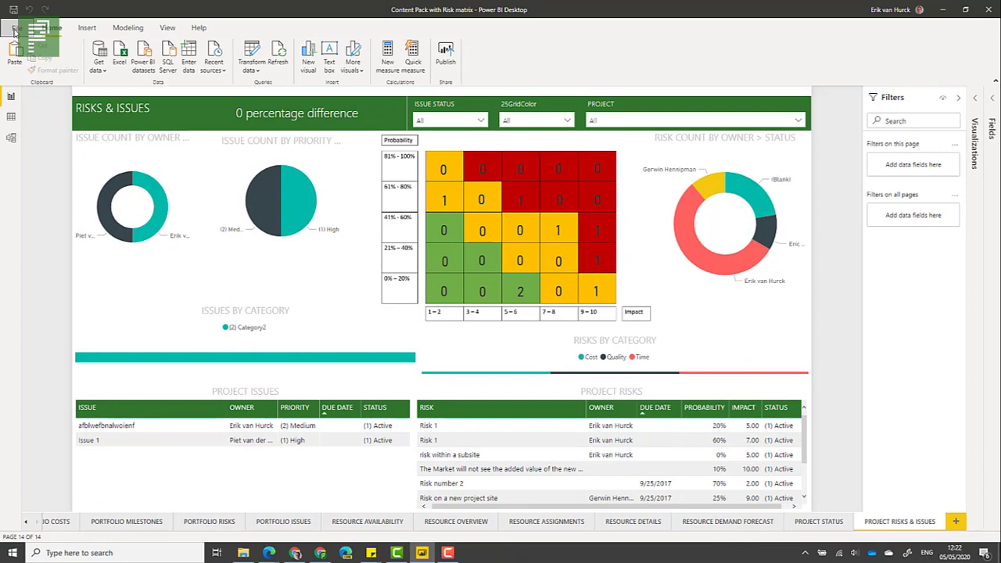
# Enable 'Use the modern visual header' in the current file's Report settings options
pyautogui.click(13, 30)
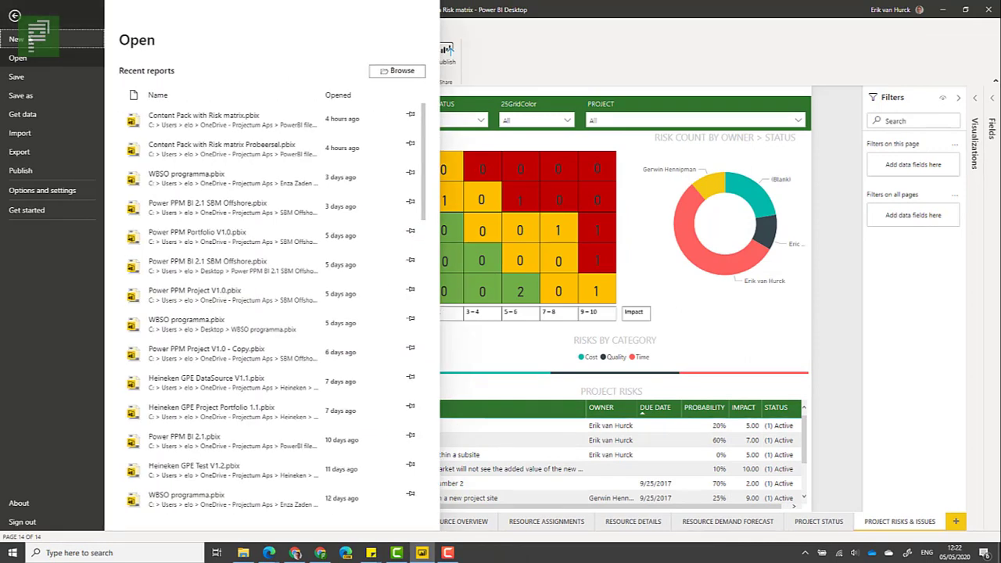
pyautogui.click(36, 194)
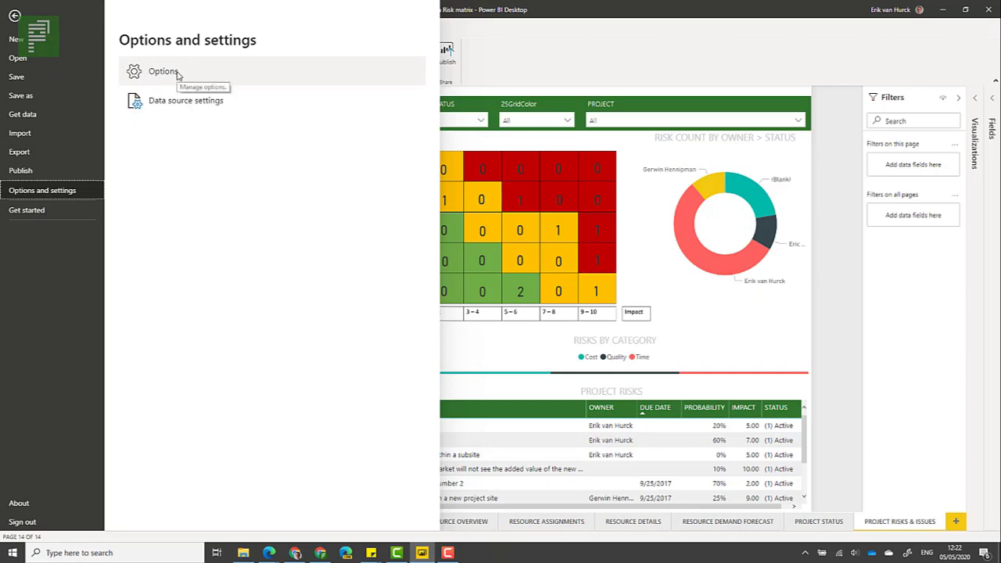
pyautogui.press('Escape')
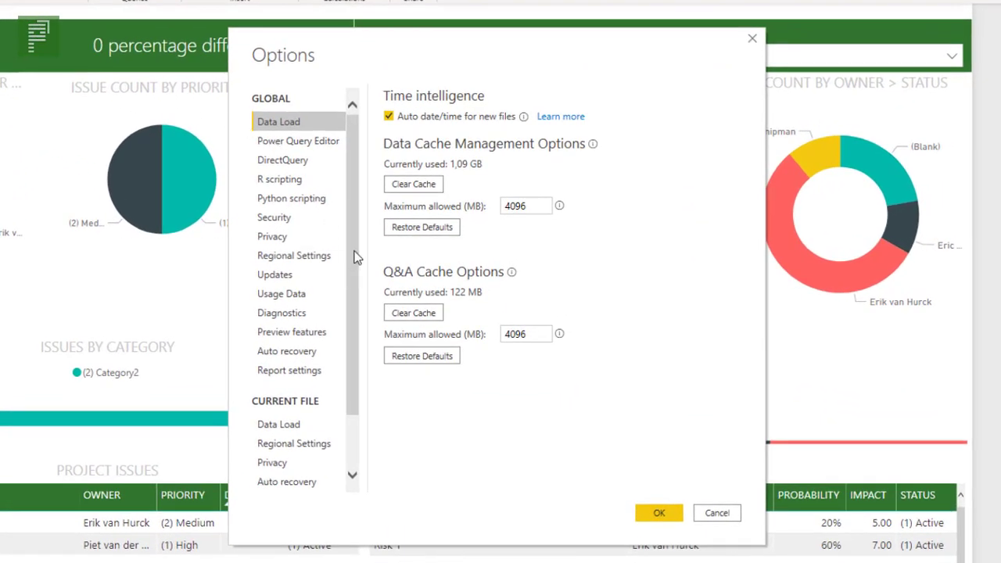
pyautogui.moveTo(353, 268); pyautogui.dragTo(353, 368)
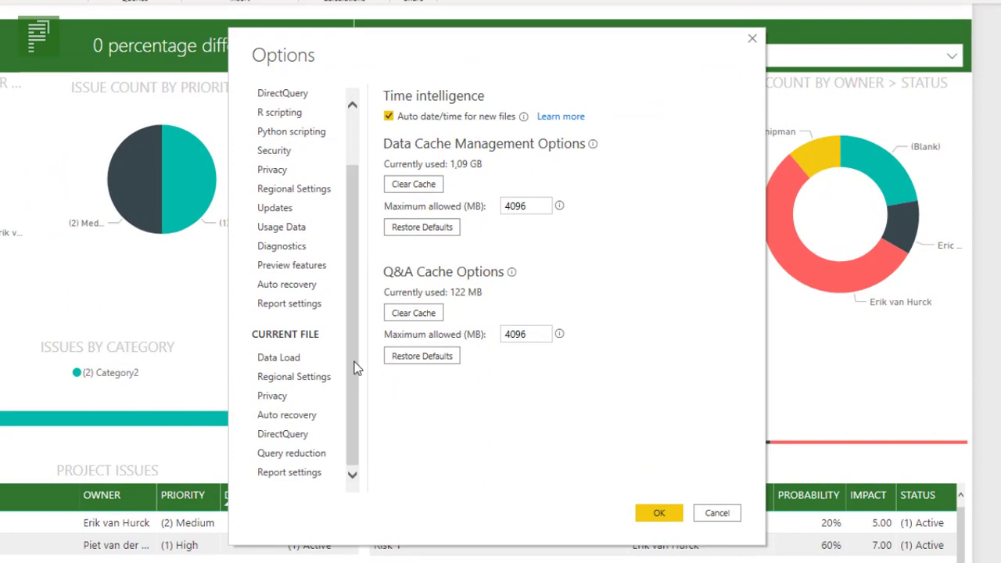
pyautogui.click(281, 473)
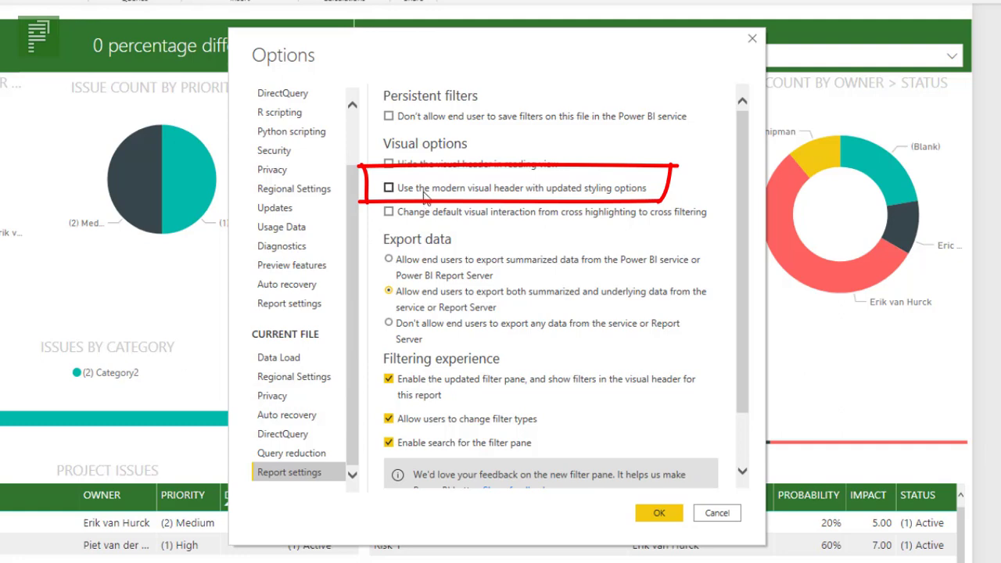
pyautogui.click(417, 191)
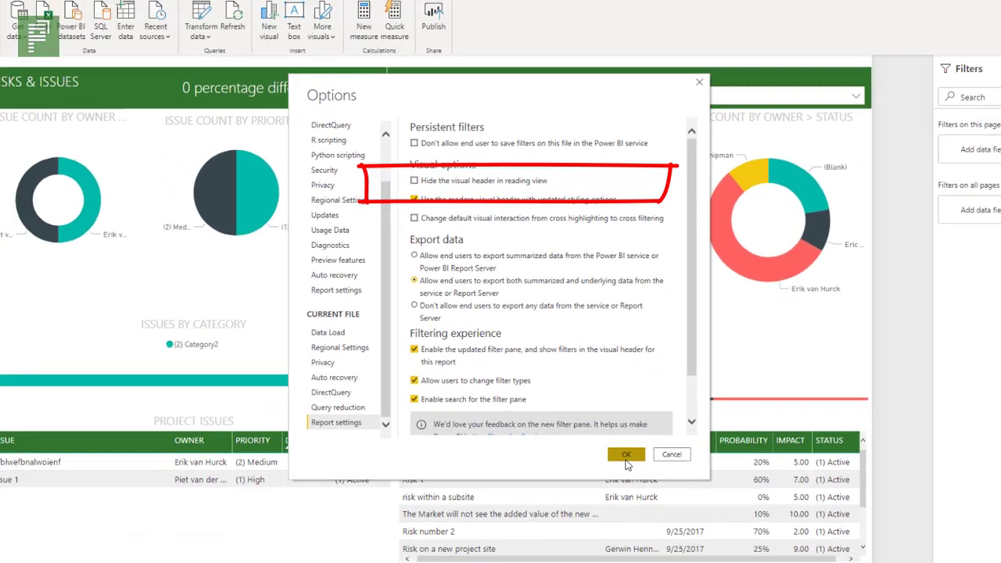
pyautogui.click(659, 514)
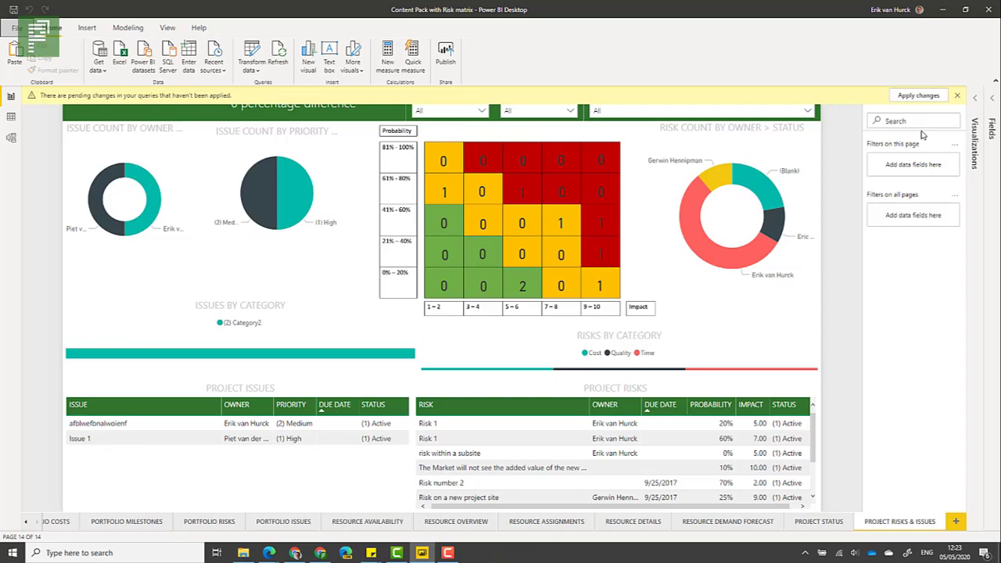
# Dismiss the pending-changes warning and select the title and top-row matrix cells to inspect headers
pyautogui.click(957, 96)
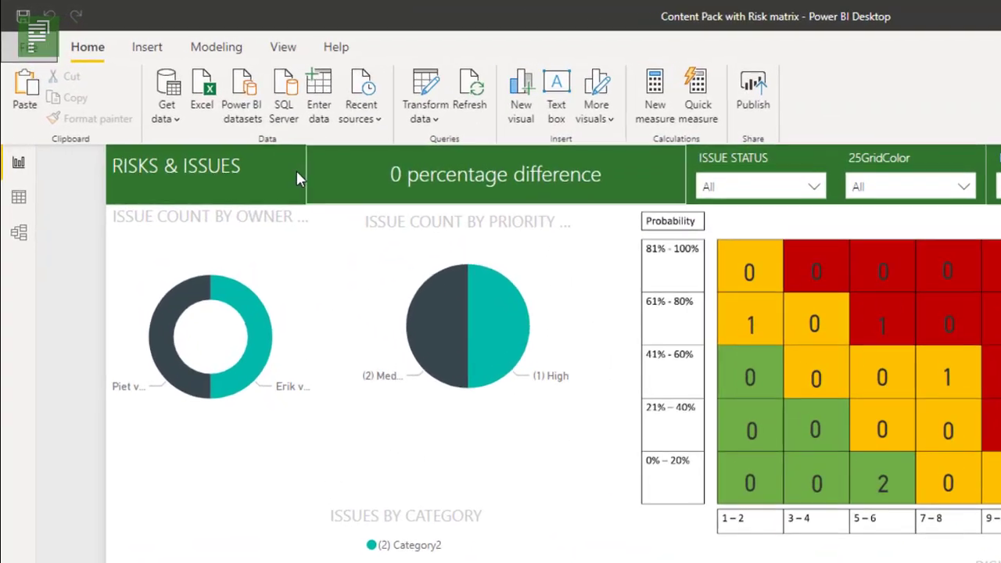
pyautogui.click(255, 167)
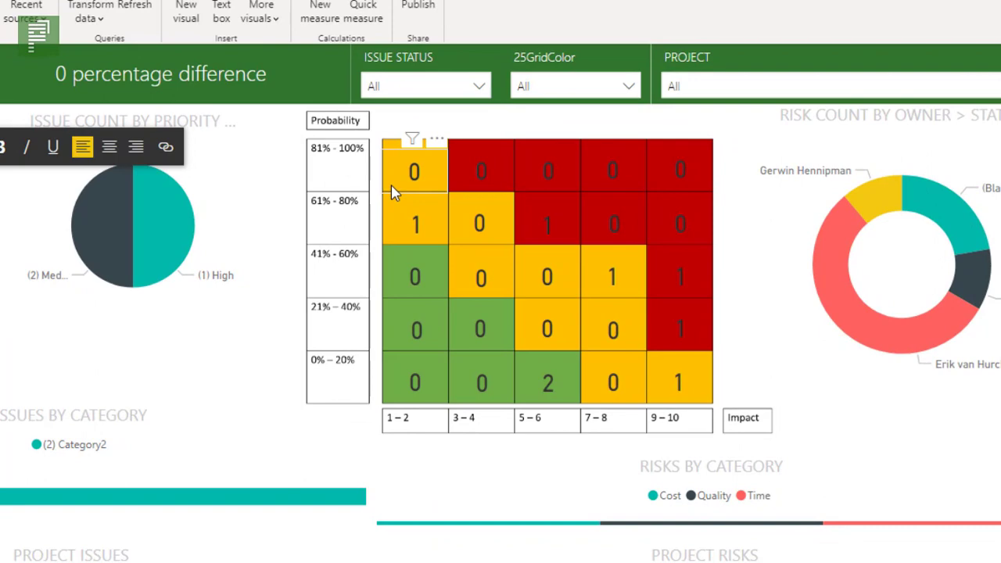
pyautogui.click(392, 188)
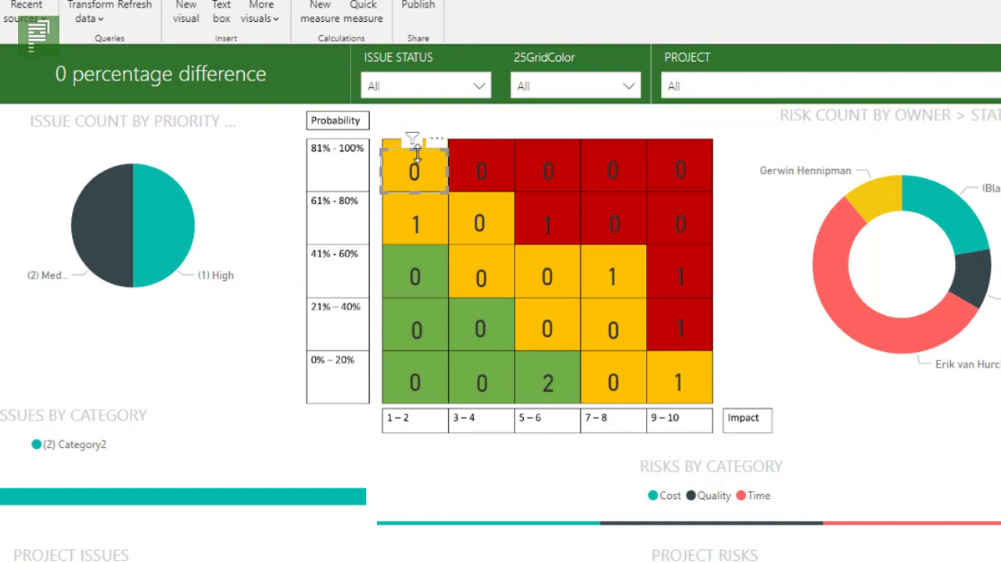
pyautogui.moveTo(417, 151); pyautogui.dragTo(419, 149)
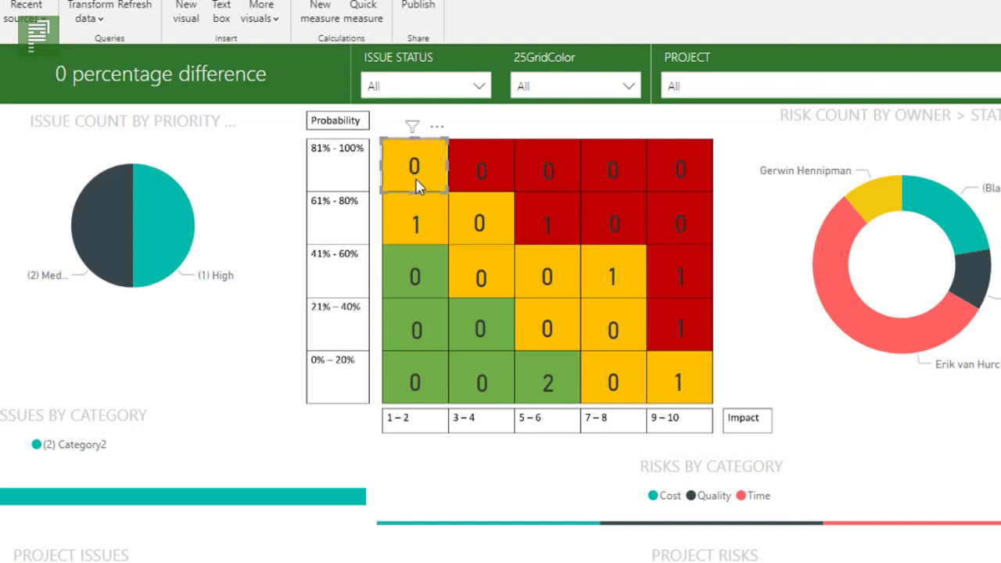
pyautogui.click(547, 171)
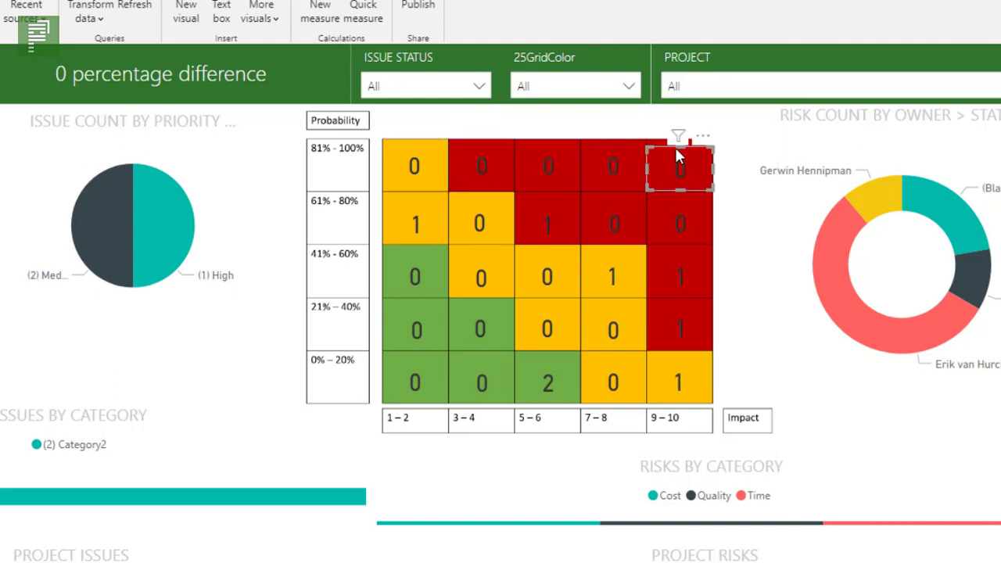
# Inspect cells in the lower matrix rows and the coloured grid, then deselect to restore counts
pyautogui.moveTo(413, 205); pyautogui.dragTo(418, 203)
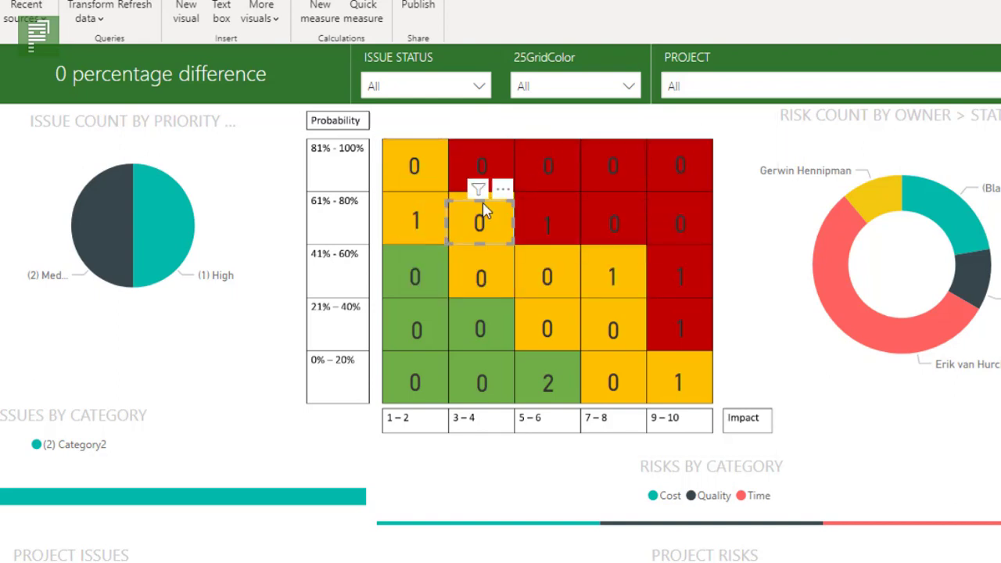
pyautogui.click(624, 208)
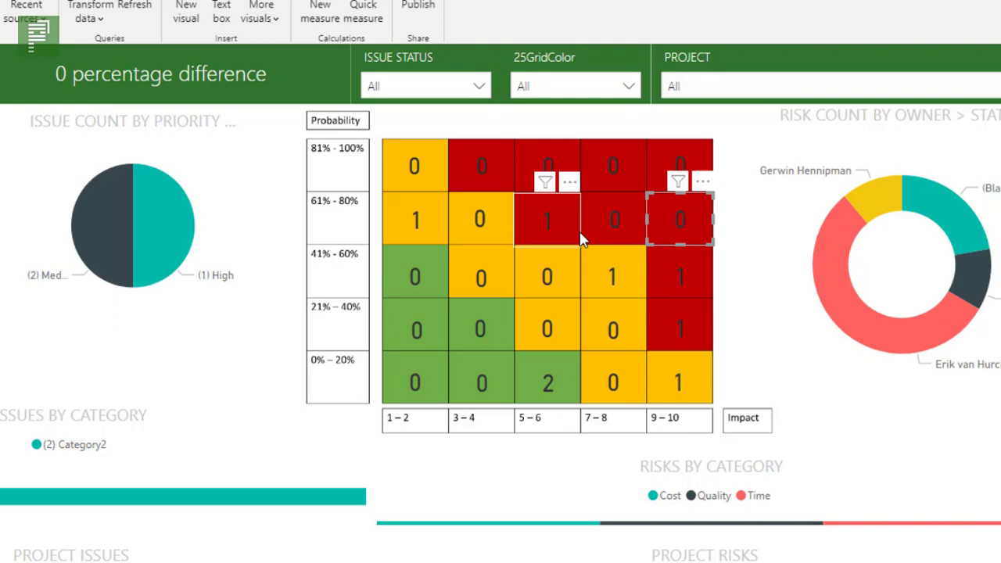
pyautogui.click(567, 280)
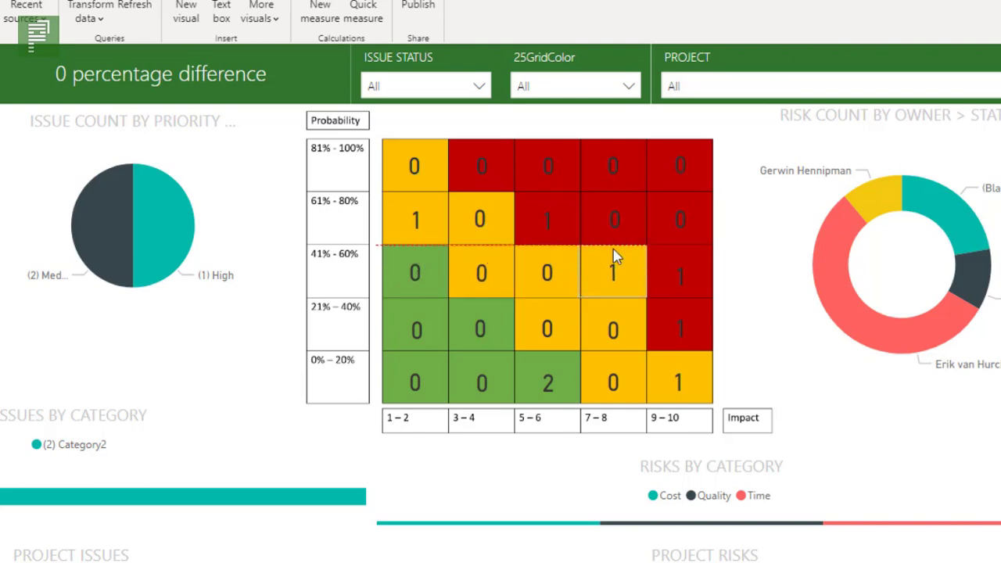
pyautogui.click(538, 325)
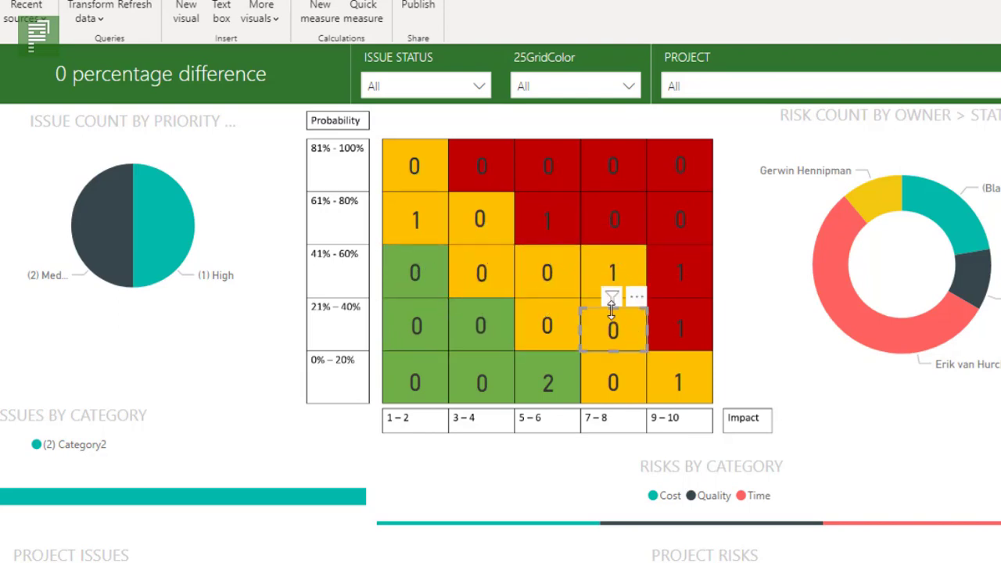
pyautogui.click(545, 378)
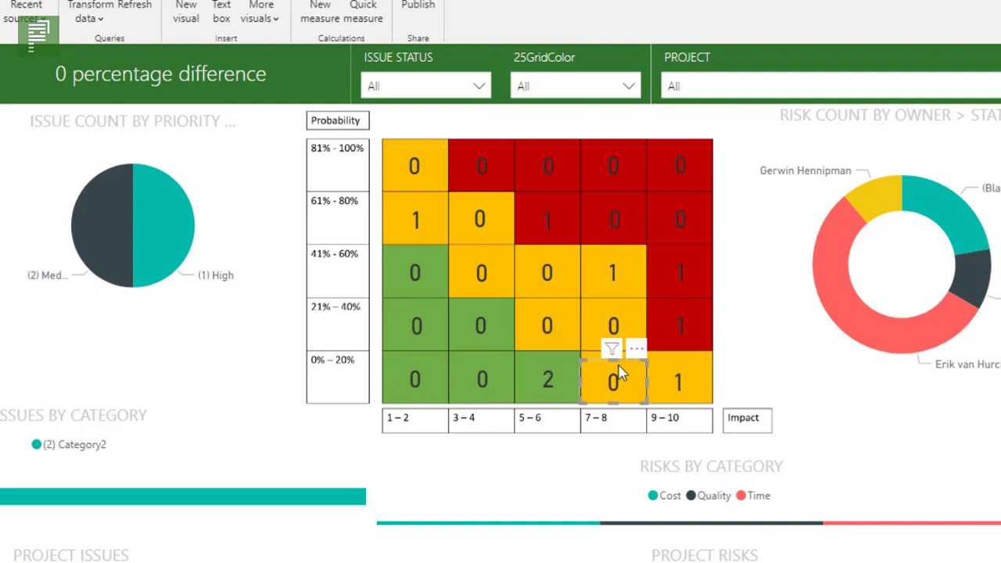
pyautogui.click(677, 367)
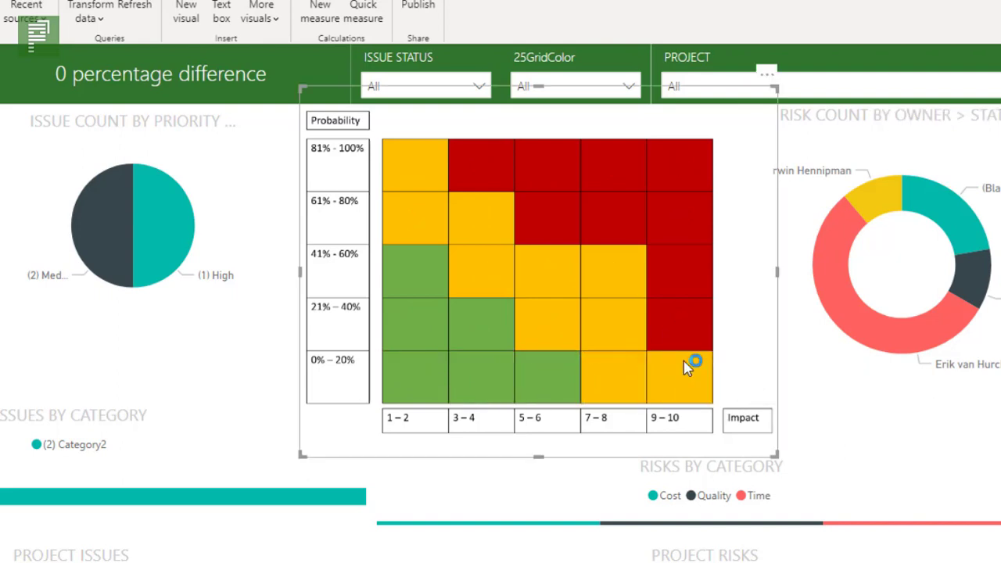
pyautogui.click(804, 424)
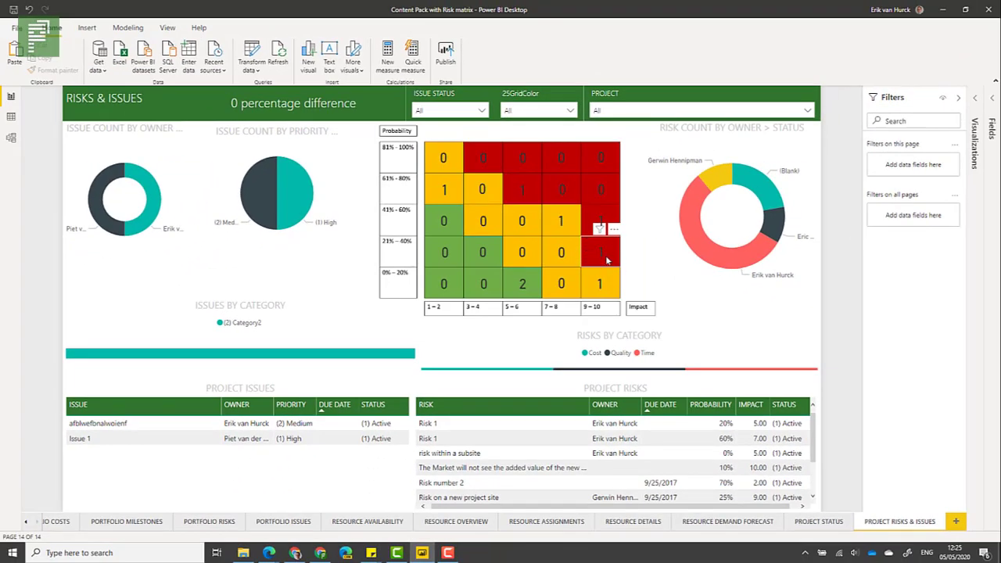
# Select the 9–10 cell in the 21%–40% row and edit its 25Grid filter value to start with 2
pyautogui.click(607, 260)
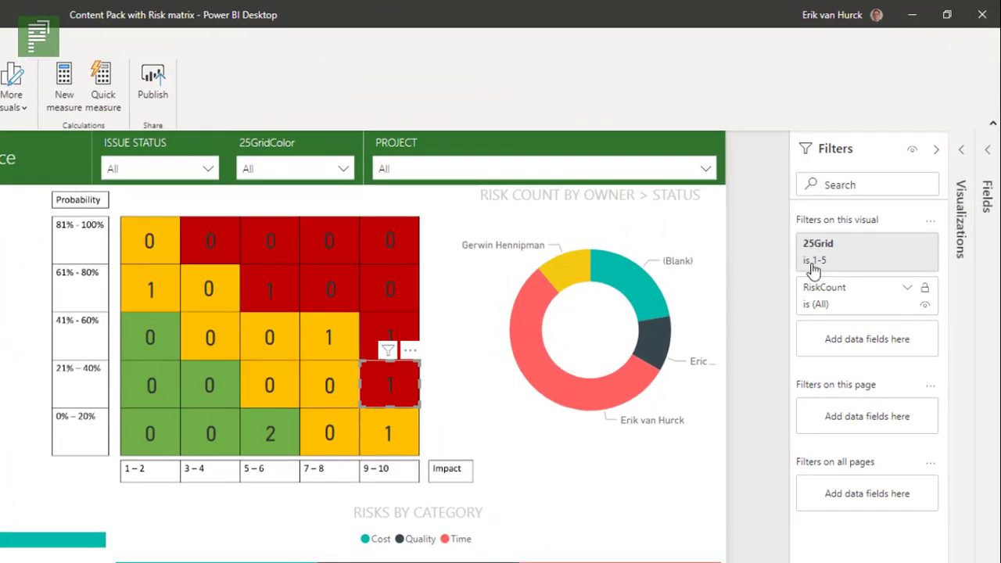
pyautogui.moveTo(815, 270)
pyautogui.moveTo(864, 258)
pyautogui.click(851, 264)
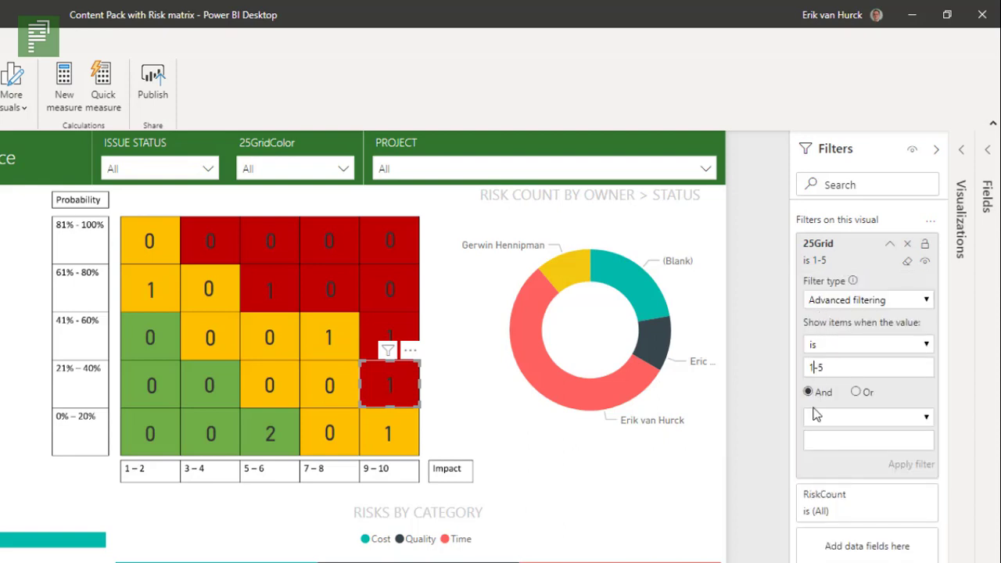
pyautogui.press('BackSpace')
pyautogui.write('2')
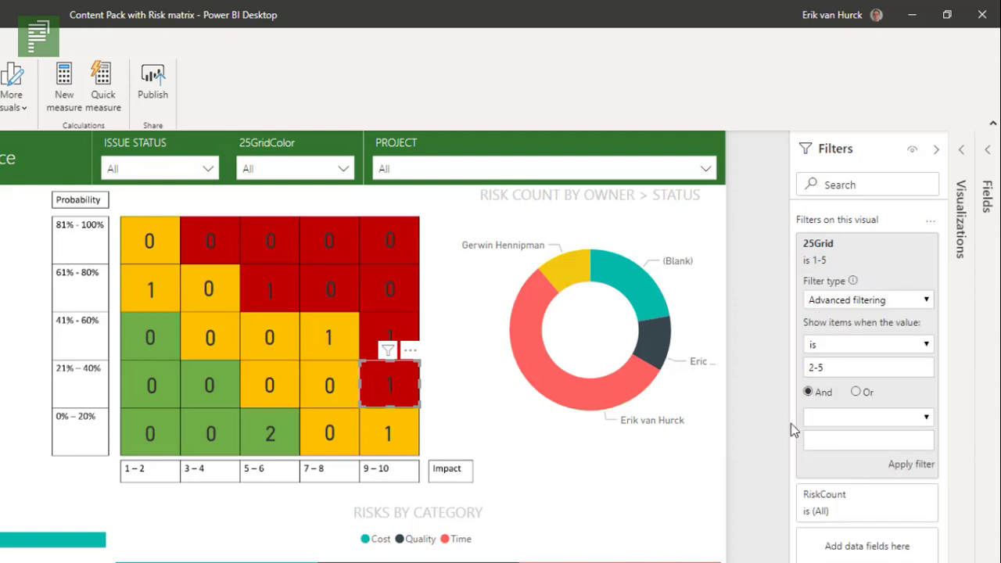
pyautogui.click(786, 421)
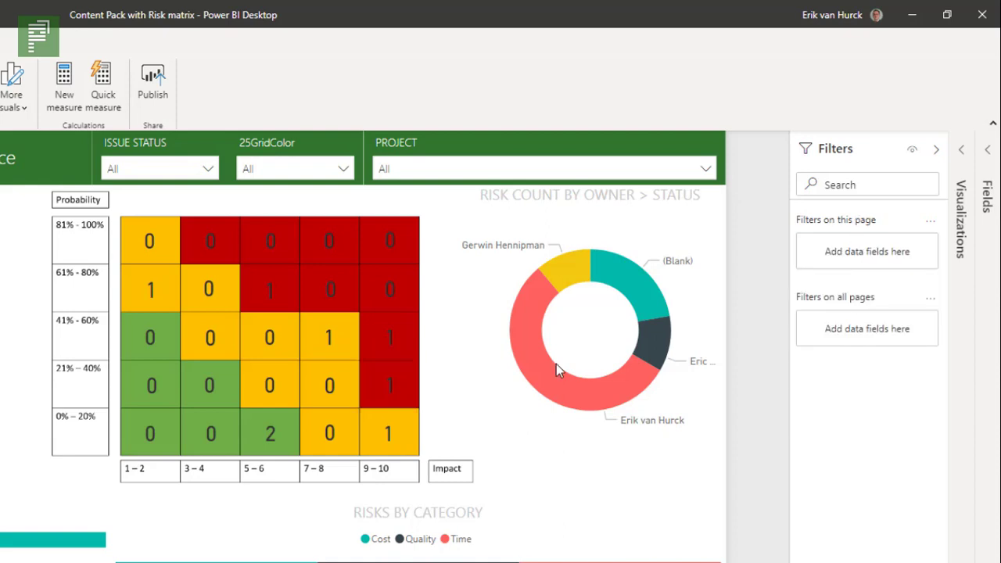
# Reselect the matrix cell, apply the 2-5 25Grid filter, then collapse the card and deselect
pyautogui.click(408, 399)
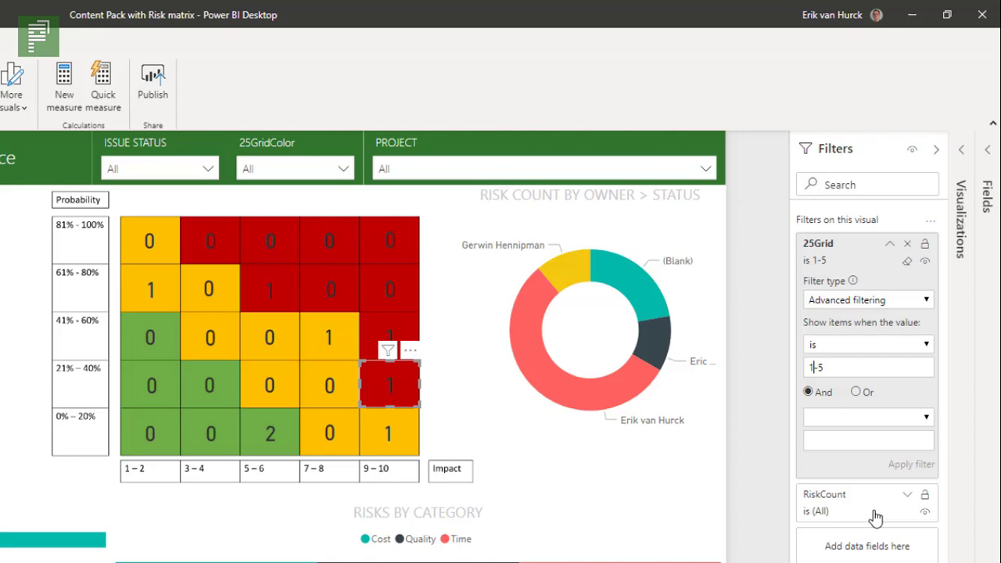
pyautogui.press('BackSpace')
pyautogui.write('2')
pyautogui.click(929, 477)
pyautogui.click(889, 245)
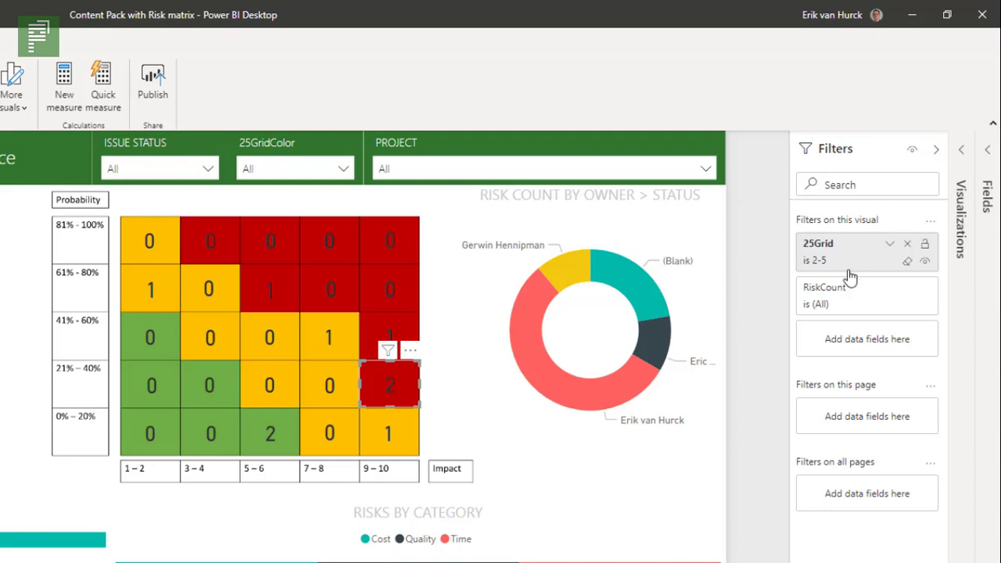
pyautogui.click(747, 342)
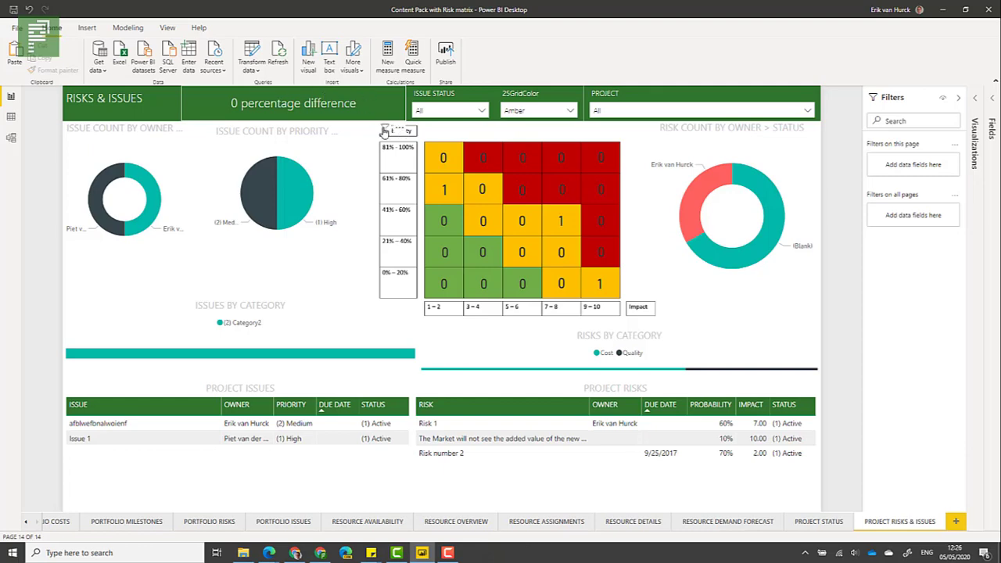
# Save and publish the report to My workspace, applying query changes later and replacing the dataset
pyautogui.moveTo(385, 130)
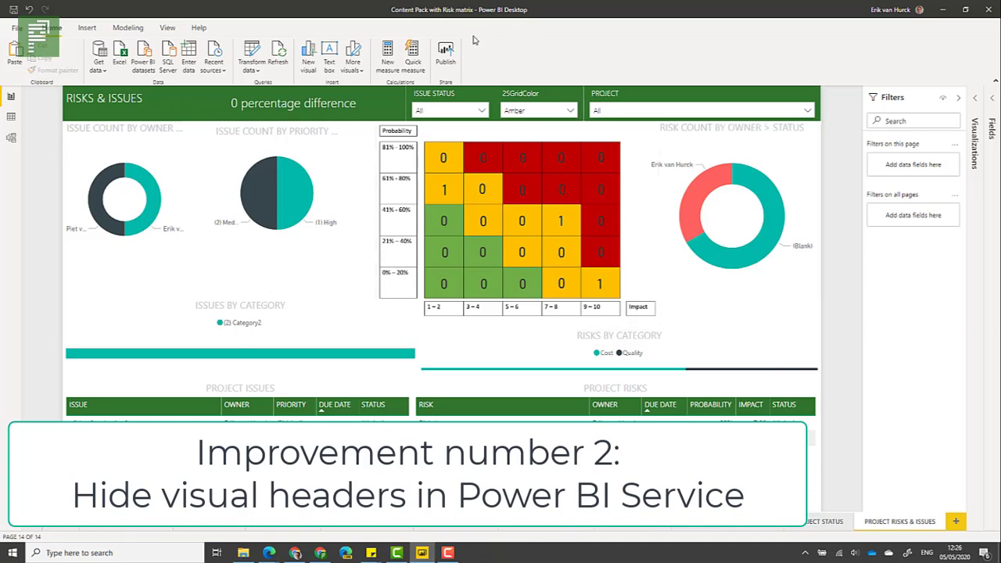
pyautogui.click(445, 60)
pyautogui.click(549, 294)
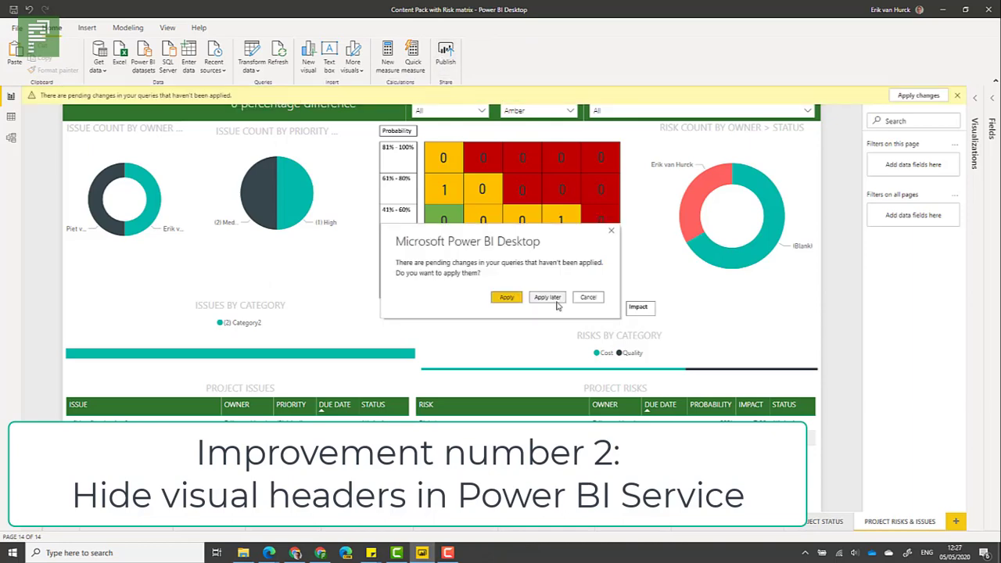
pyautogui.click(548, 298)
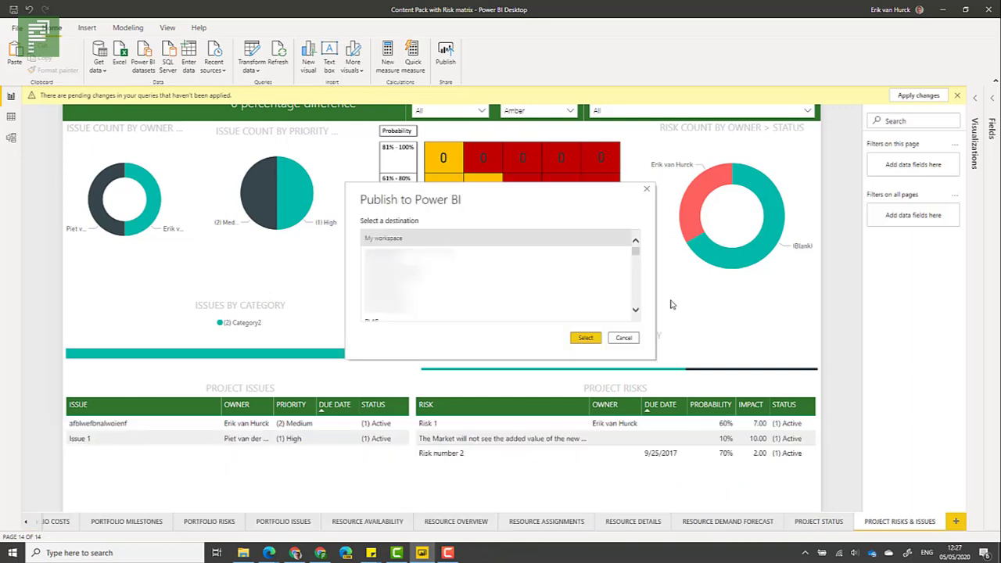
pyautogui.click(599, 338)
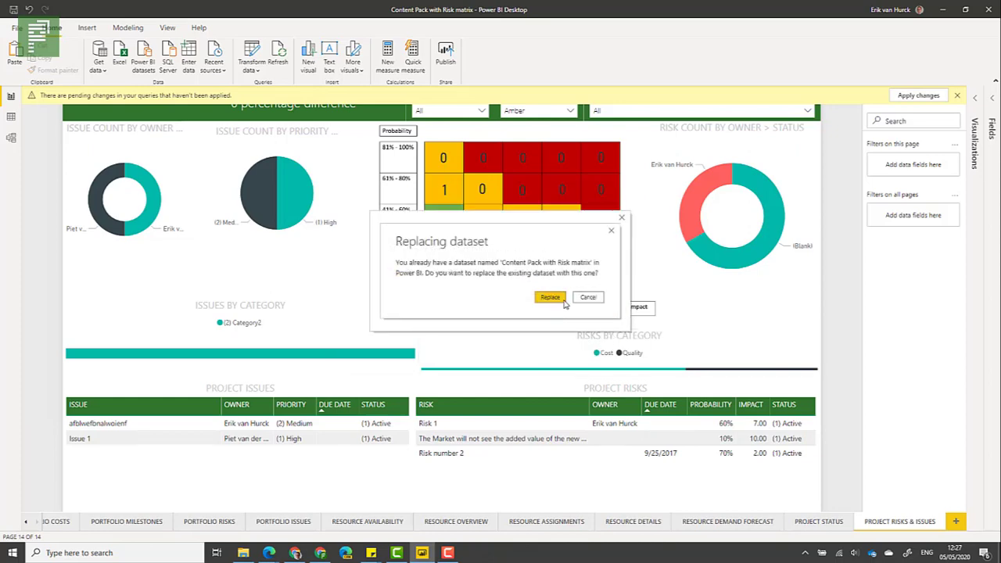
pyautogui.click(563, 301)
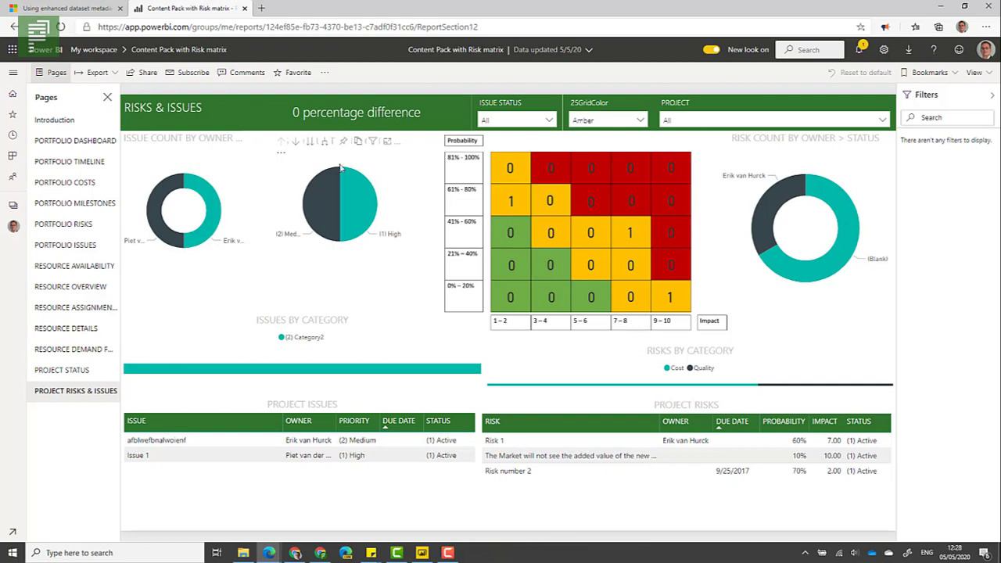
# Drill the priority pie down one level and back up to its top level
pyautogui.click(325, 144)
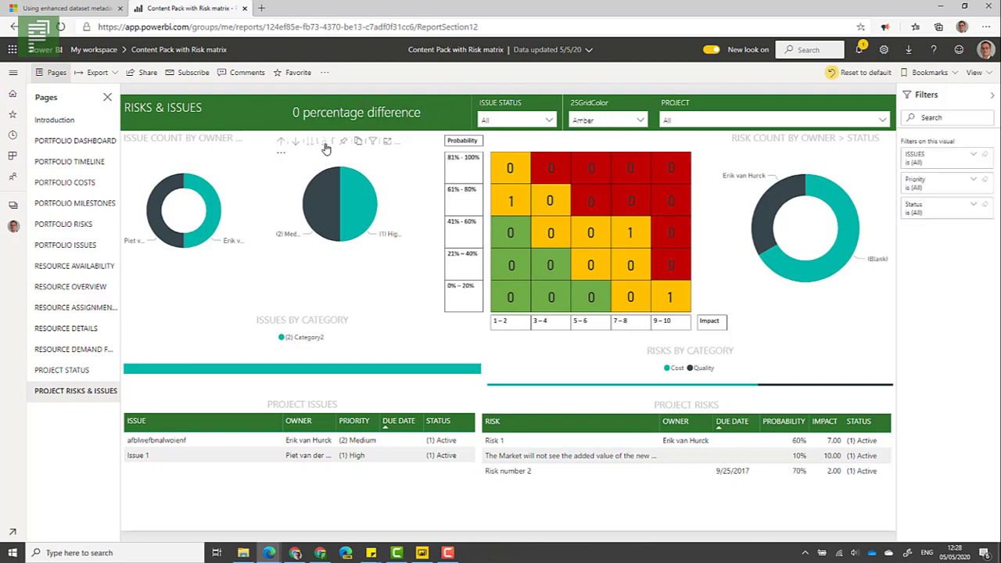
pyautogui.click(287, 149)
# Toggle Spotlight on and off for the Project Issues table, then open the PROJECT slicer list
pyautogui.click(476, 405)
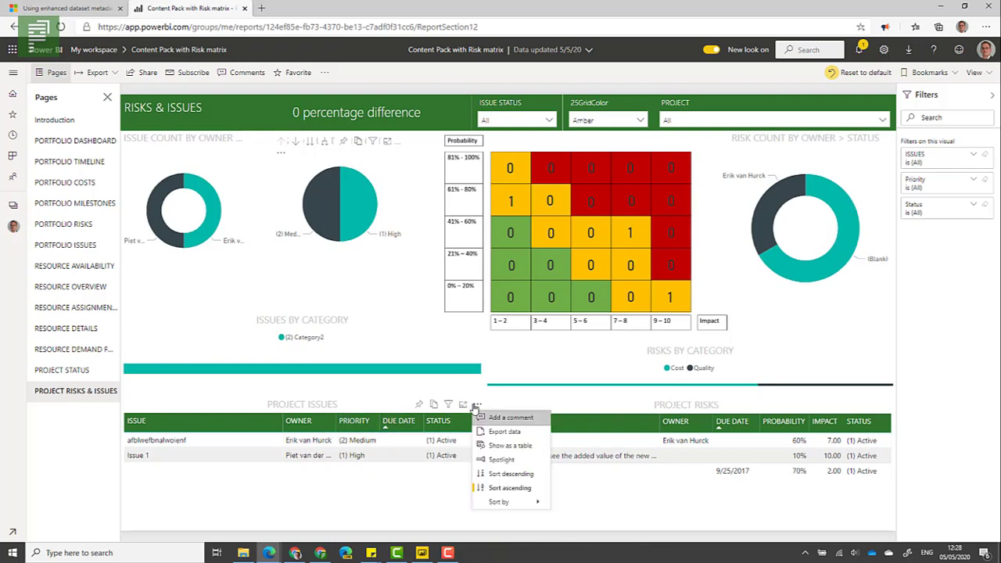
pyautogui.click(503, 462)
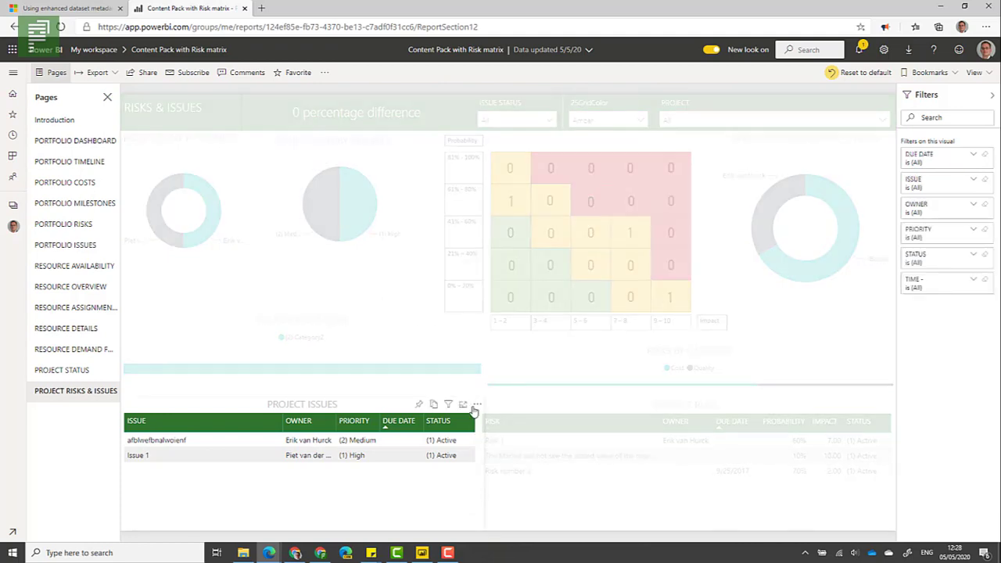
pyautogui.click(476, 405)
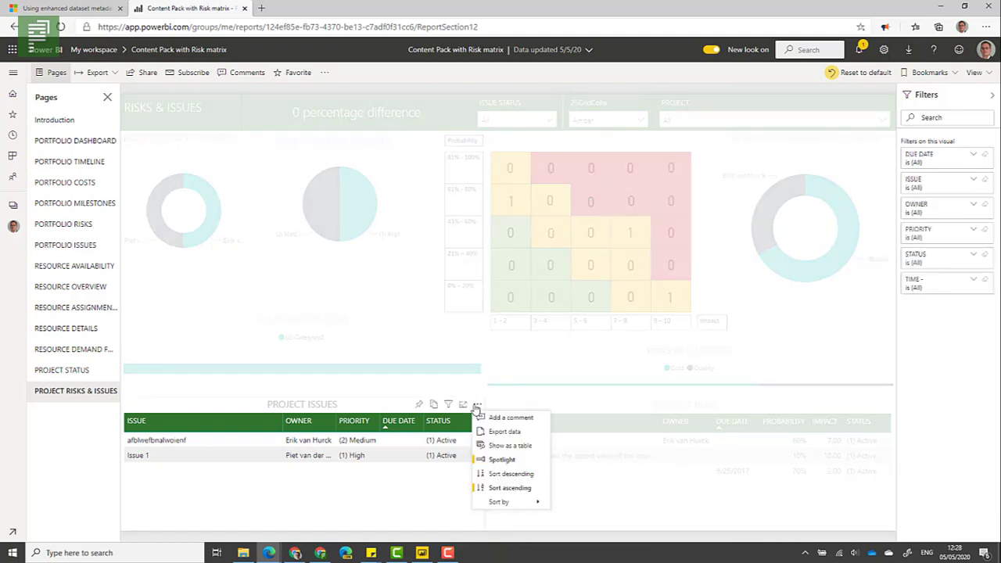
pyautogui.click(490, 463)
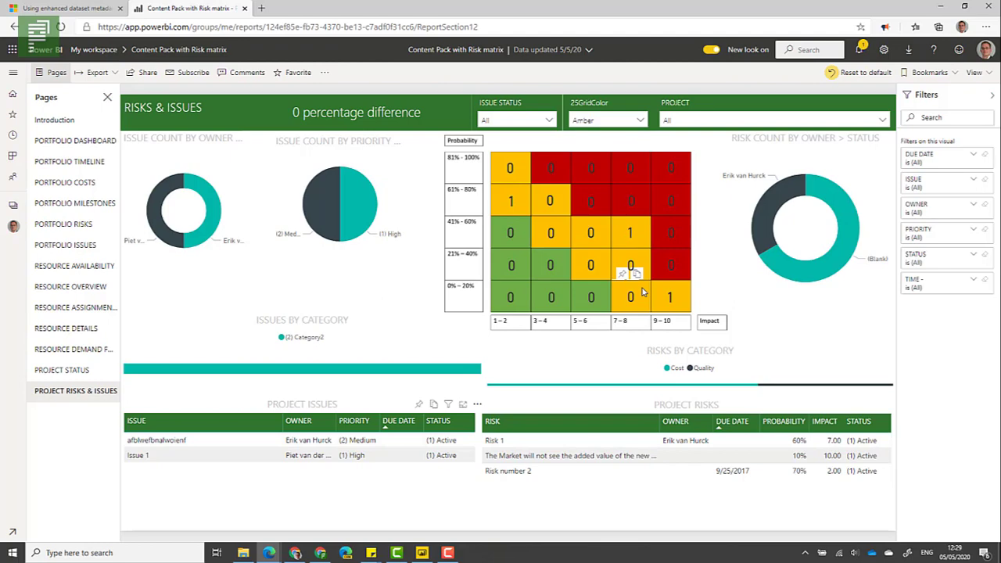
pyautogui.click(710, 327)
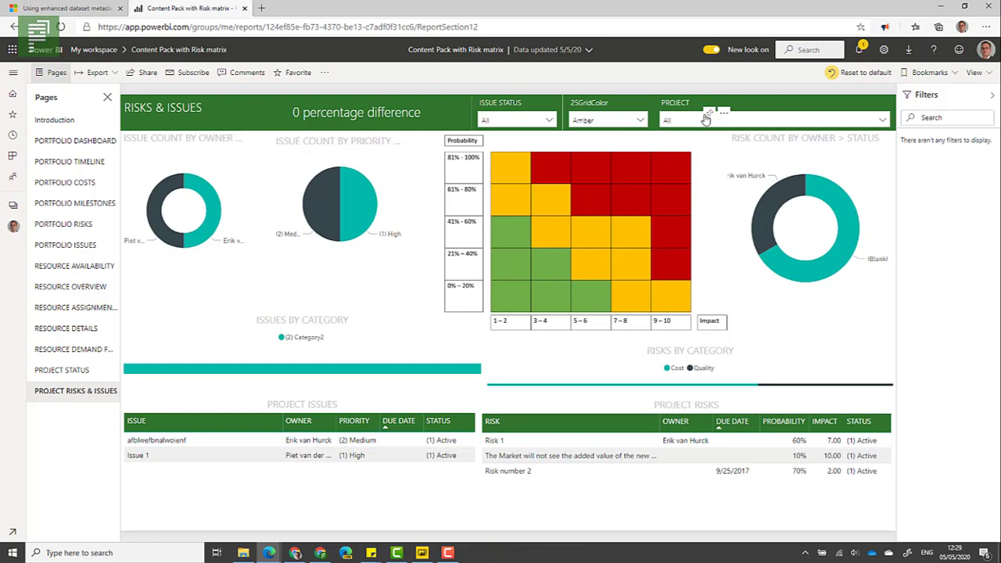
pyautogui.click(680, 121)
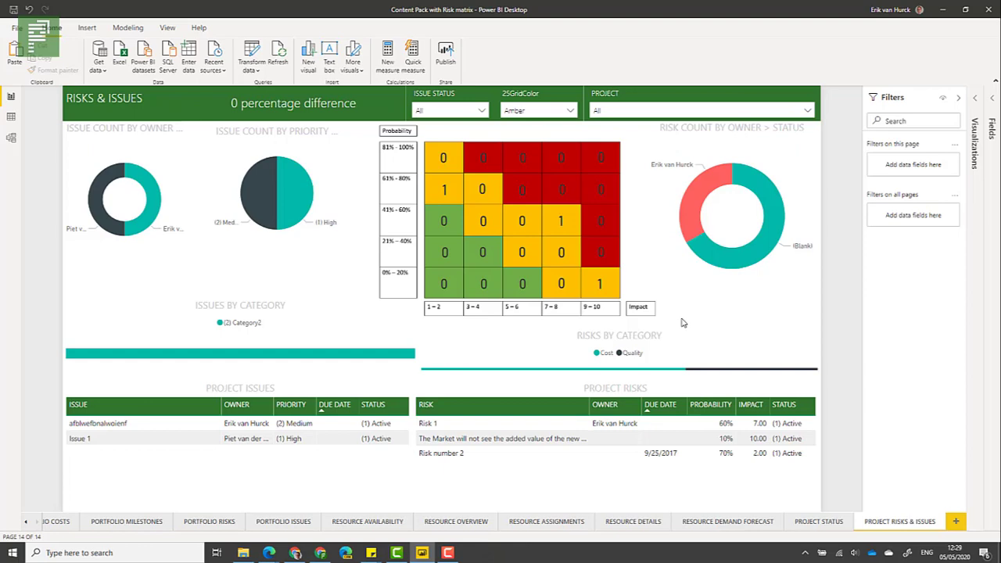
# Turn off the visual headers of the selected coloured risk matrix cells
pyautogui.moveTo(442, 139); pyautogui.dragTo(466, 284)
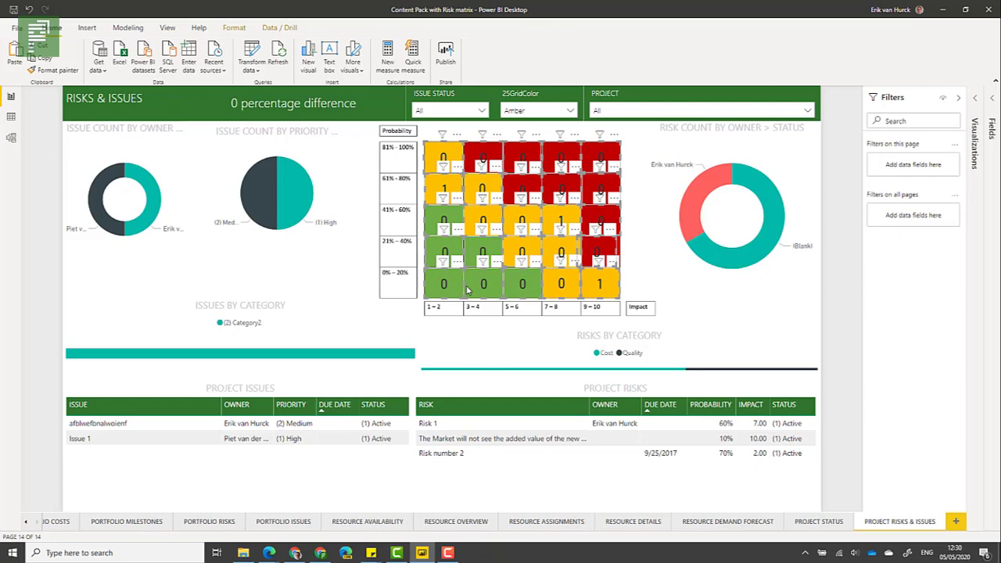
pyautogui.click(981, 102)
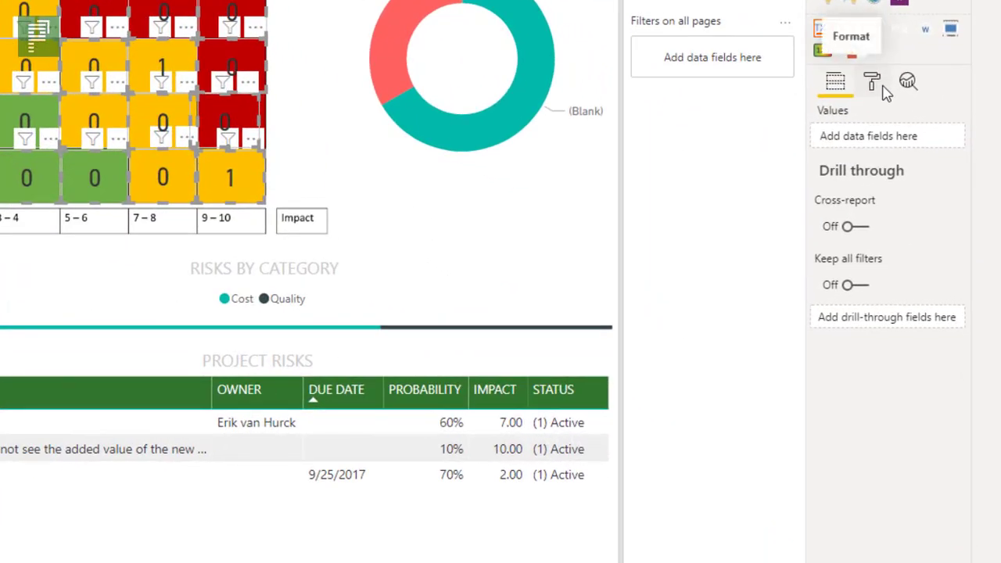
pyautogui.click(885, 90)
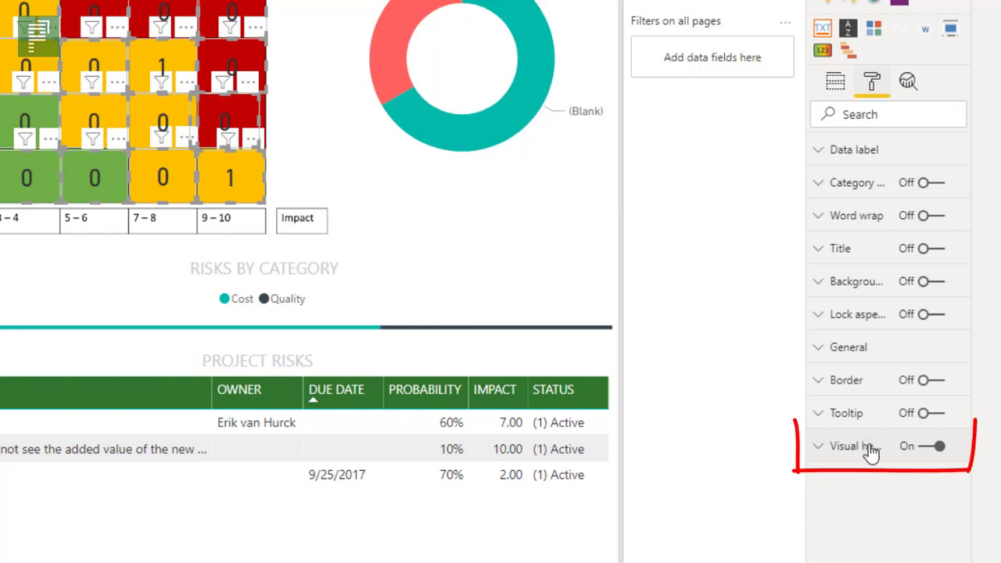
pyautogui.click(918, 450)
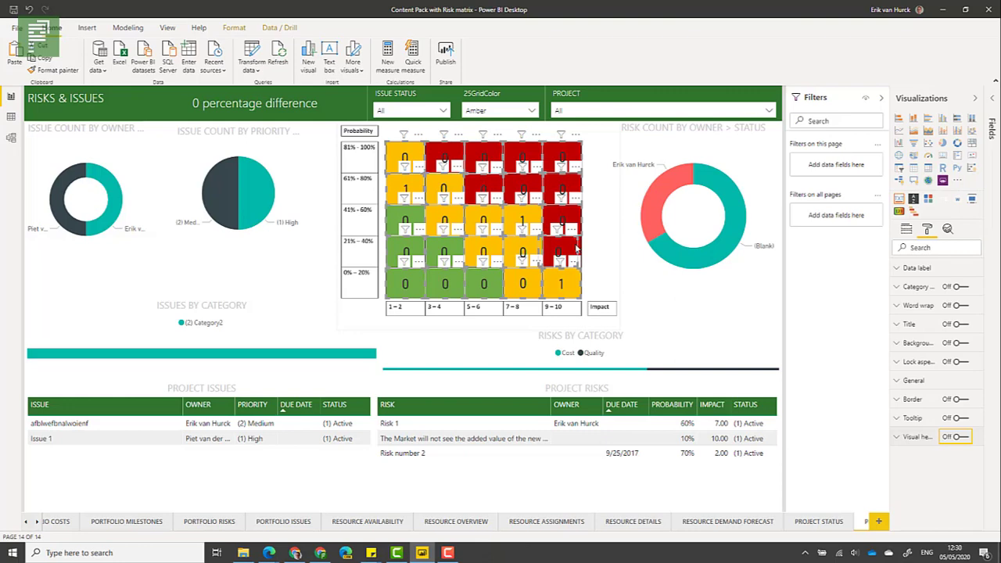
# Turn off visual headers for the matrix background image, the RISKS & ISSUES title and the top slicers
pyautogui.click(577, 249)
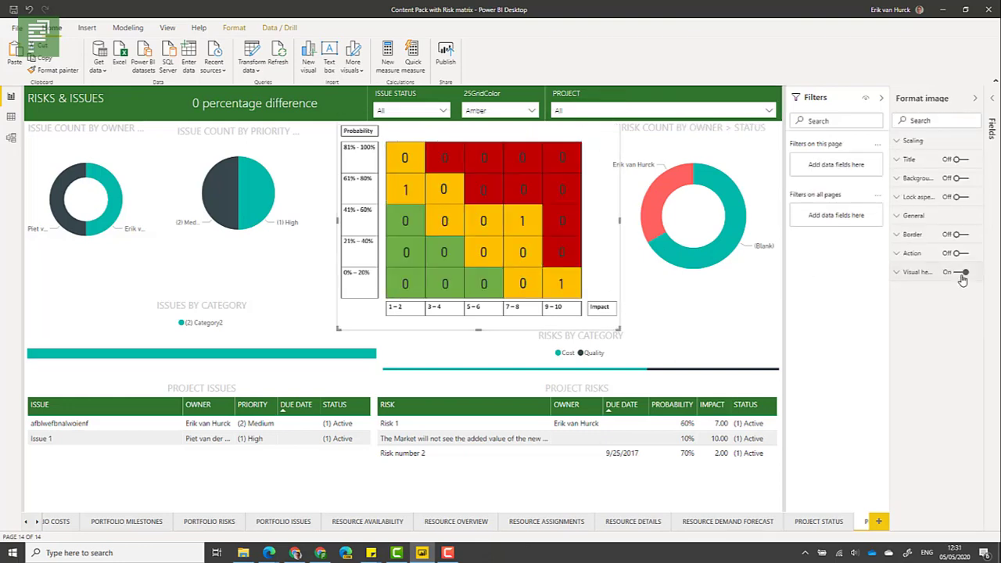
pyautogui.click(82, 98)
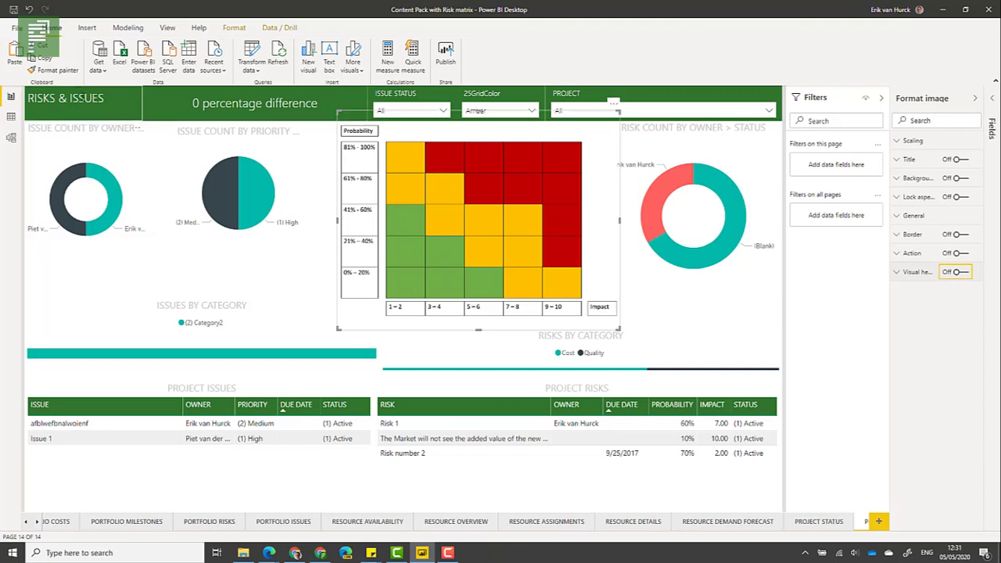
pyautogui.click(175, 106)
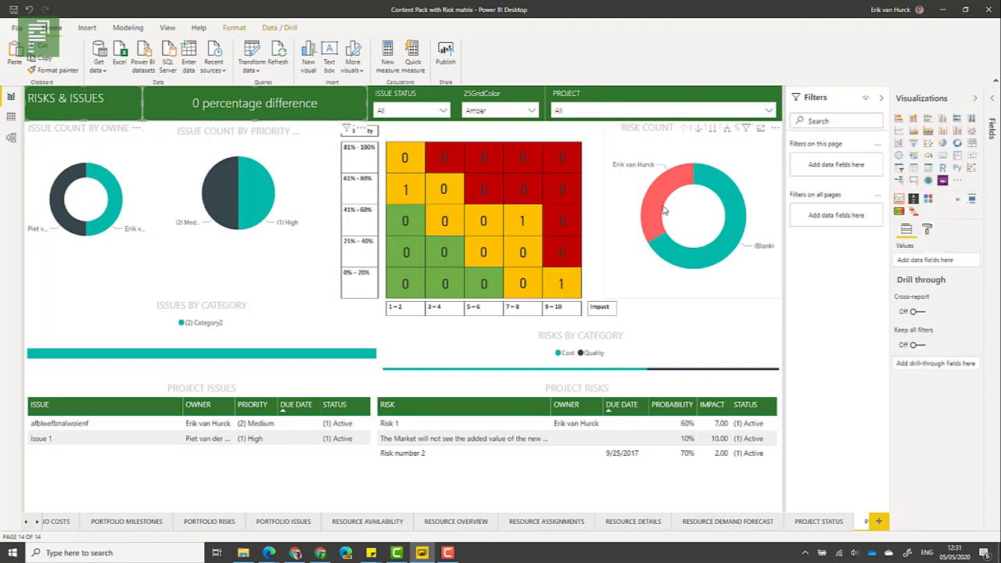
pyautogui.click(927, 228)
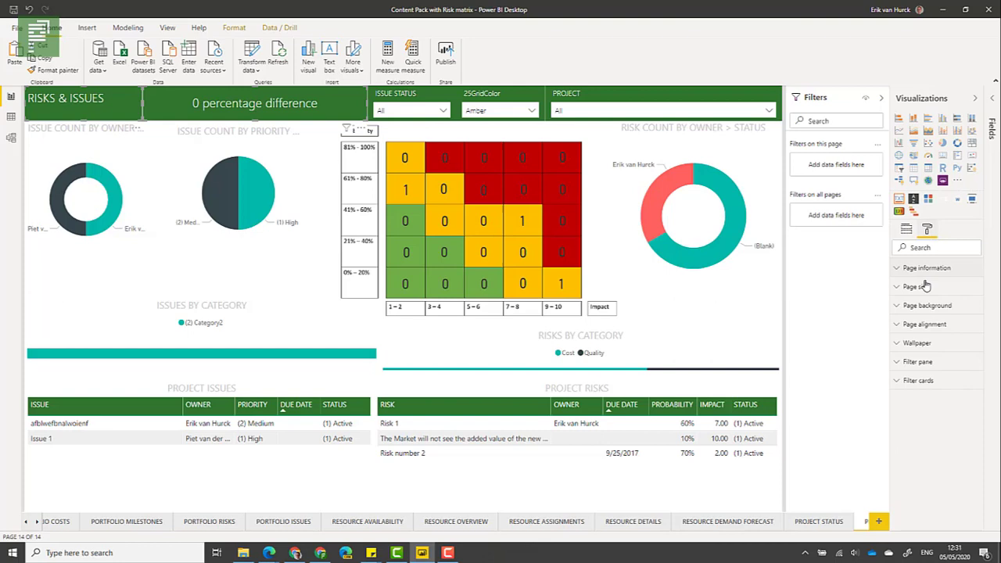
pyautogui.click(120, 104)
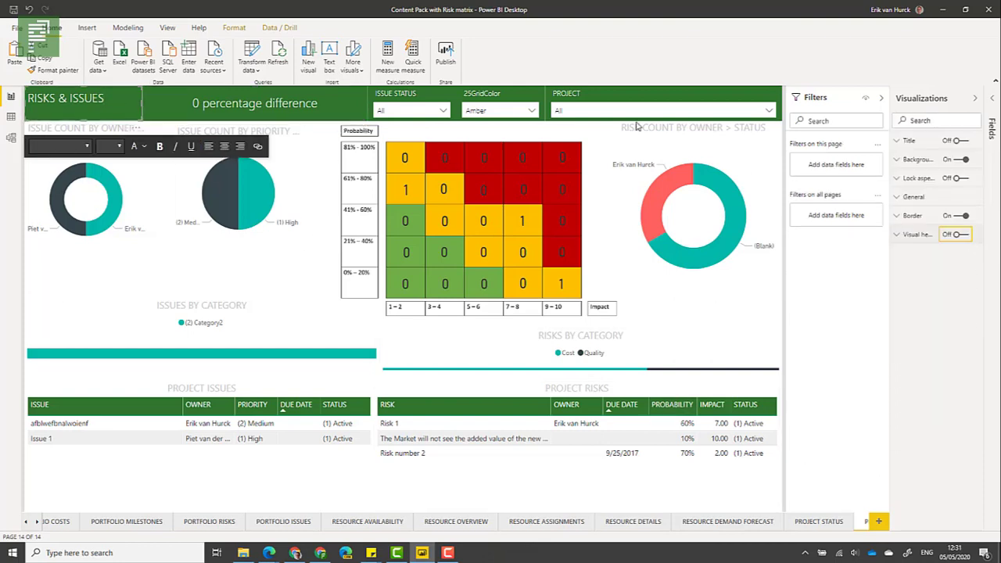
pyautogui.click(476, 100)
pyautogui.keyDown('ctrl'); pyautogui.click(555, 102); pyautogui.keyUp('ctrl')
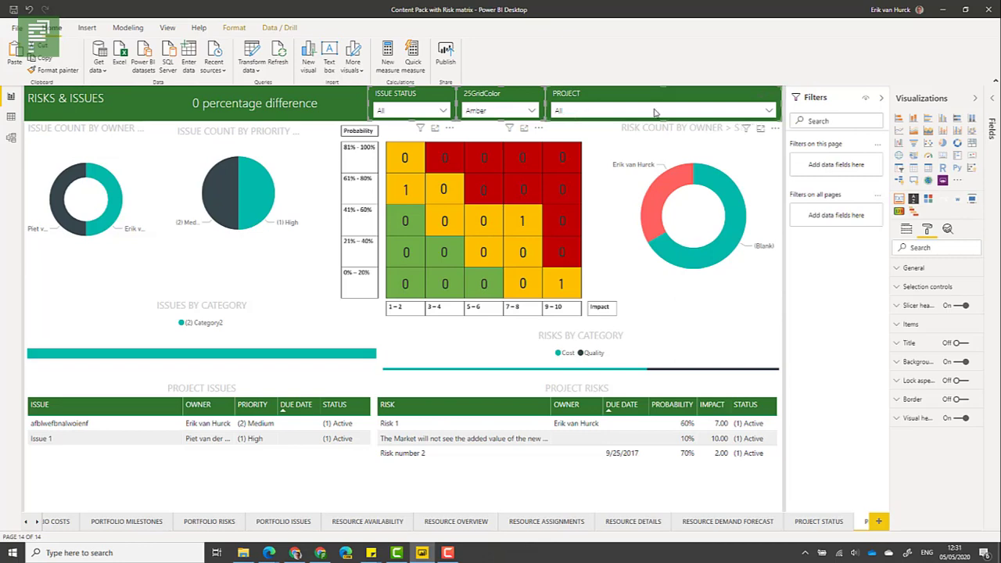
pyautogui.click(966, 420)
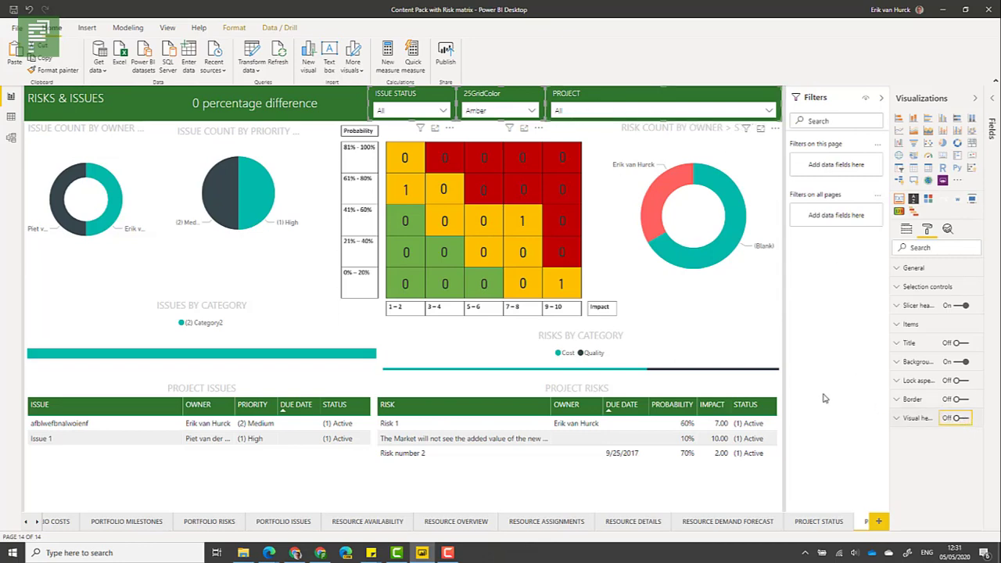
pyautogui.click(800, 376)
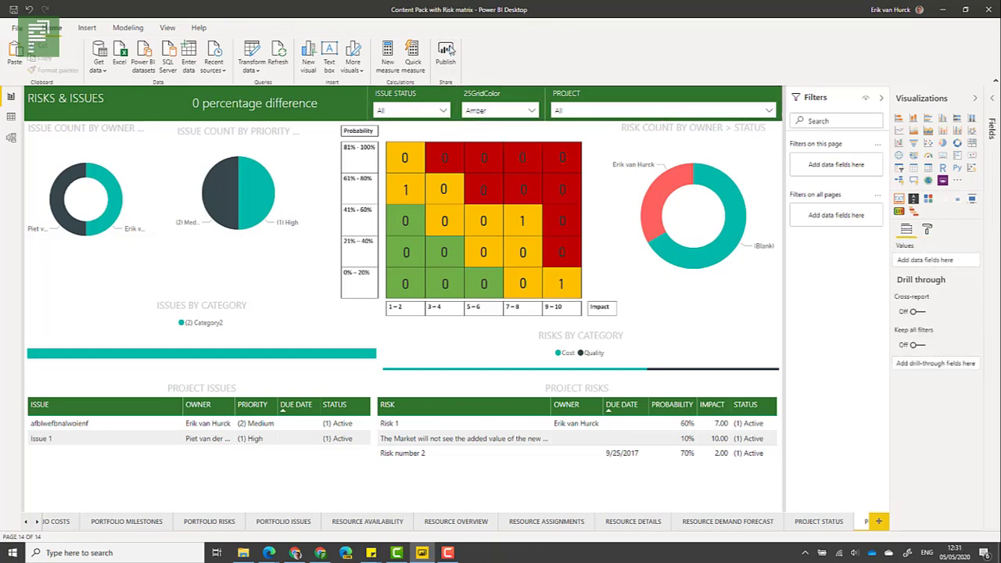
# Save and republish the report to My workspace, replacing the existing Risk matrix dataset
pyautogui.click(450, 51)
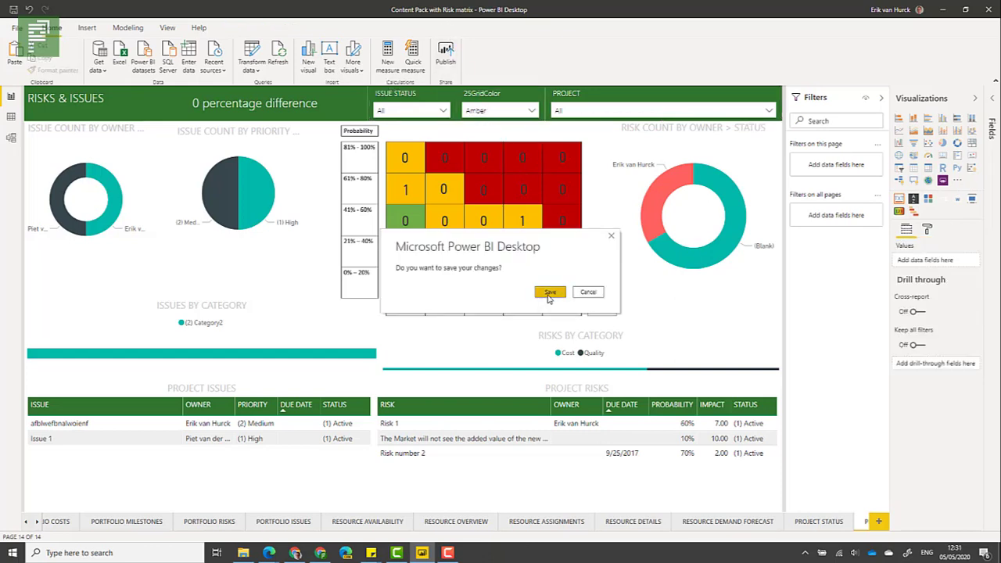
pyautogui.click(550, 292)
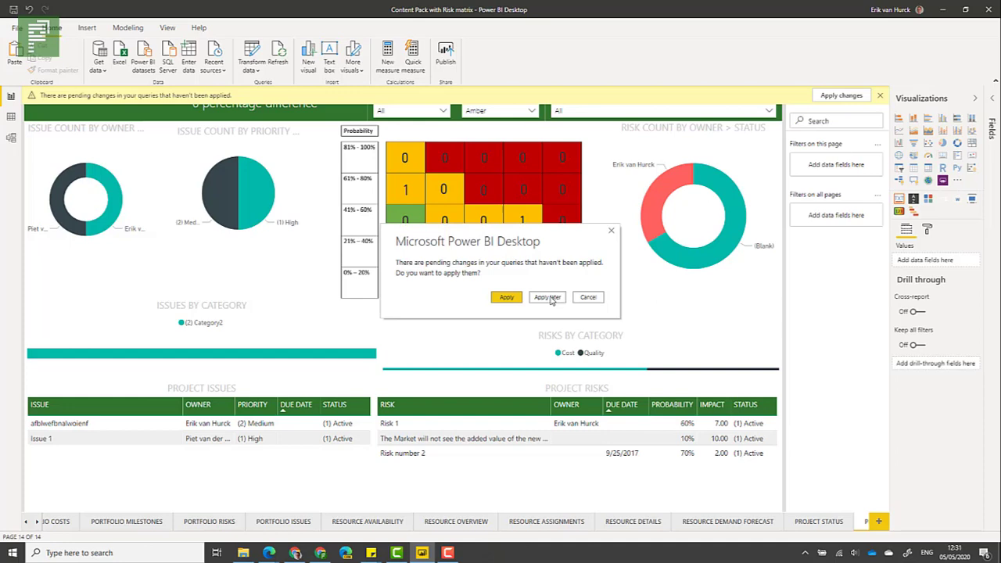
pyautogui.click(547, 297)
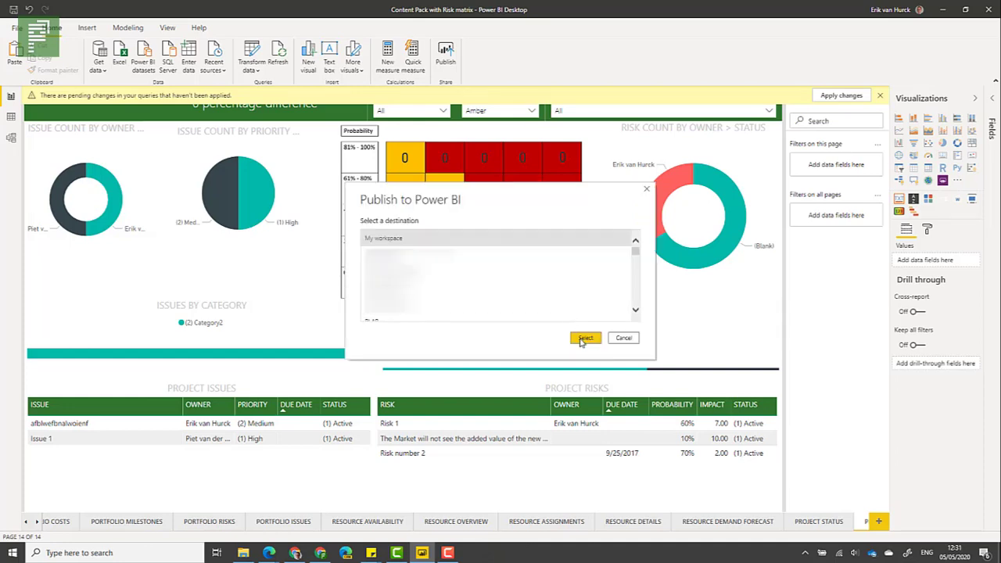
pyautogui.click(582, 340)
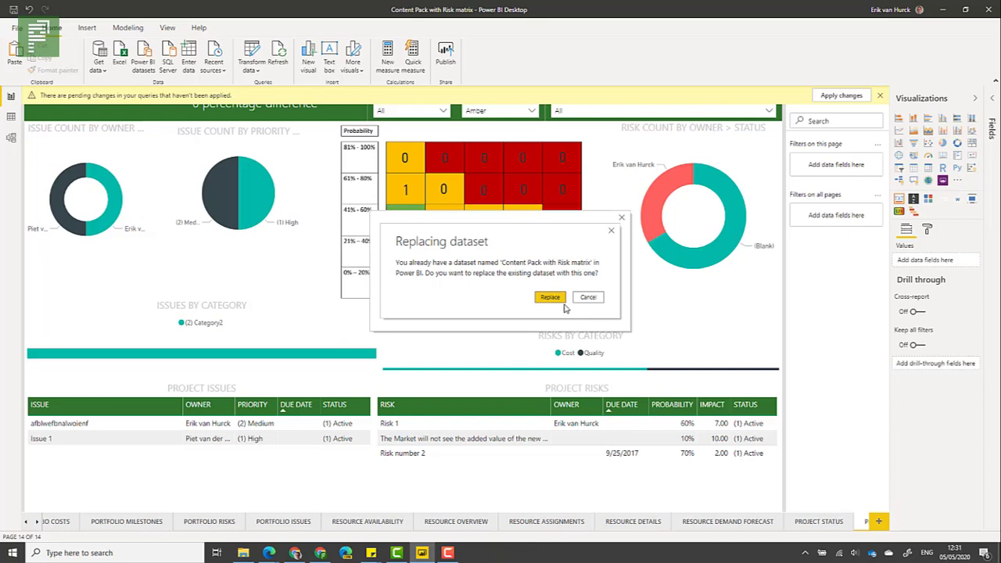
pyautogui.click(555, 299)
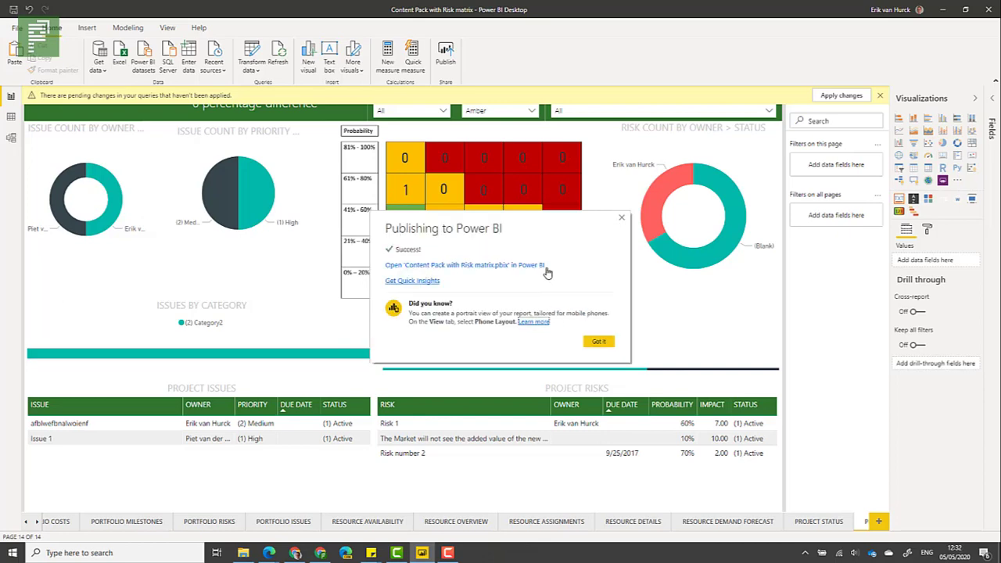
pyautogui.click(584, 344)
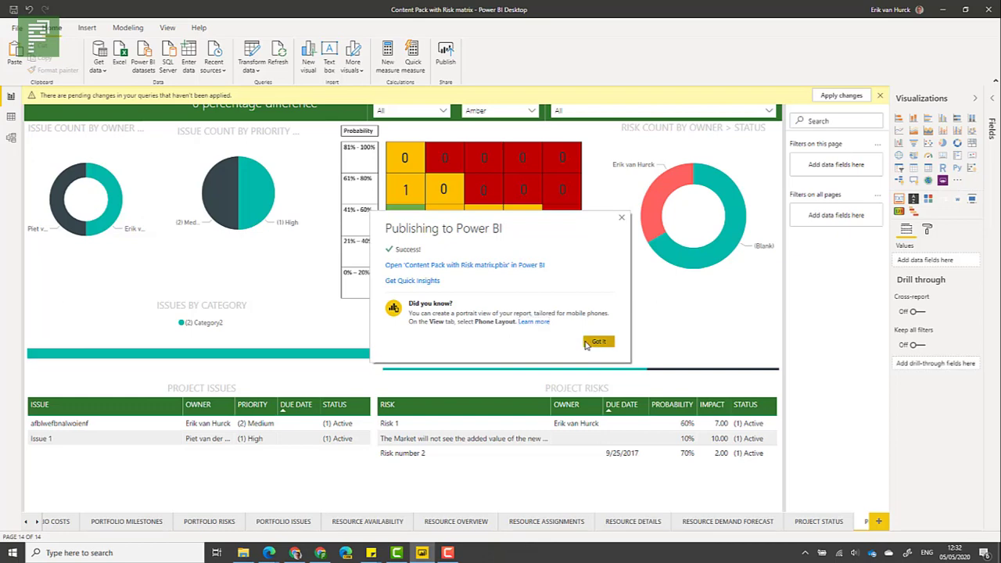
# Refresh the published report in Edge and confirm the risk matrix cells show no visual headers
pyautogui.moveTo(262, 556)
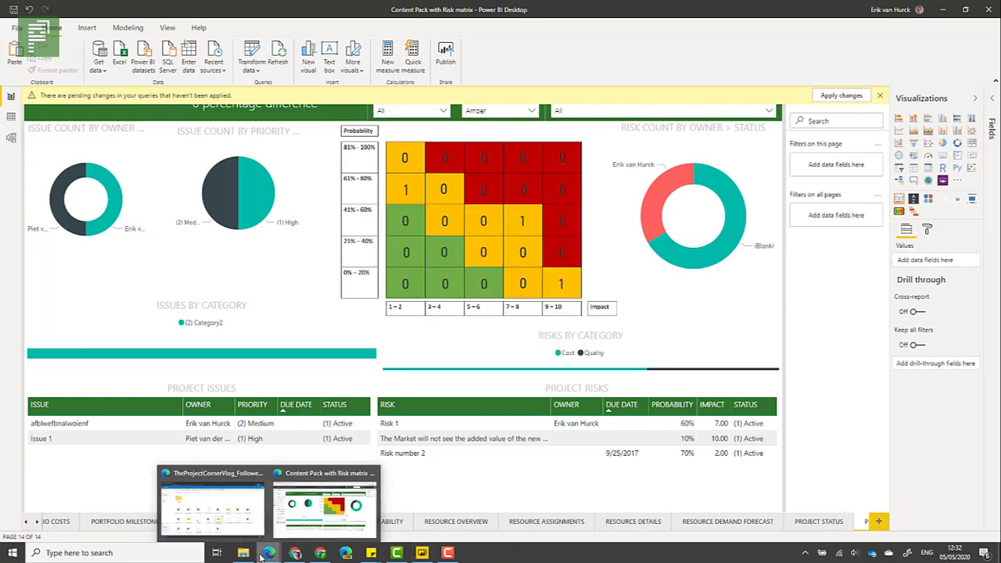
pyautogui.click(291, 517)
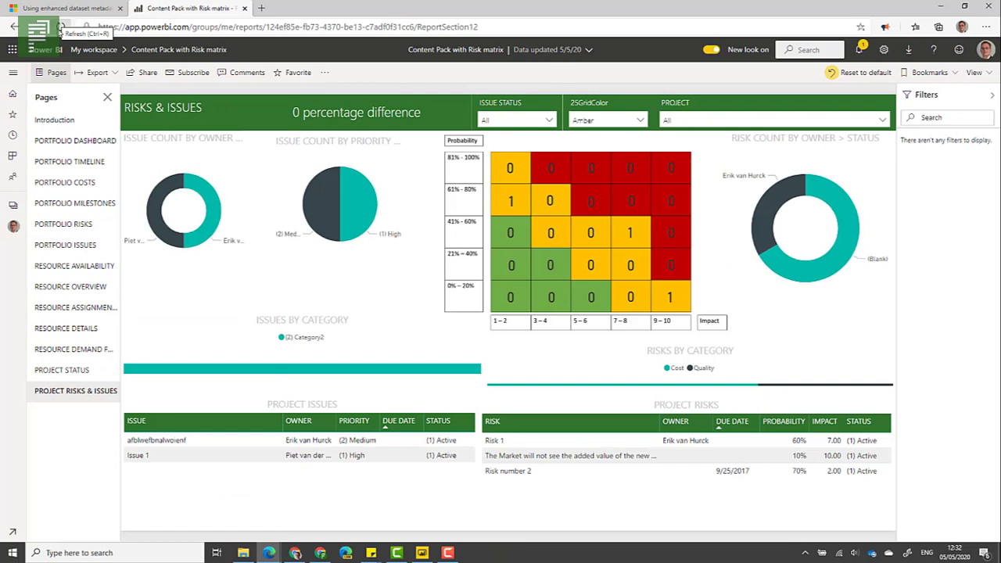
pyautogui.click(61, 27)
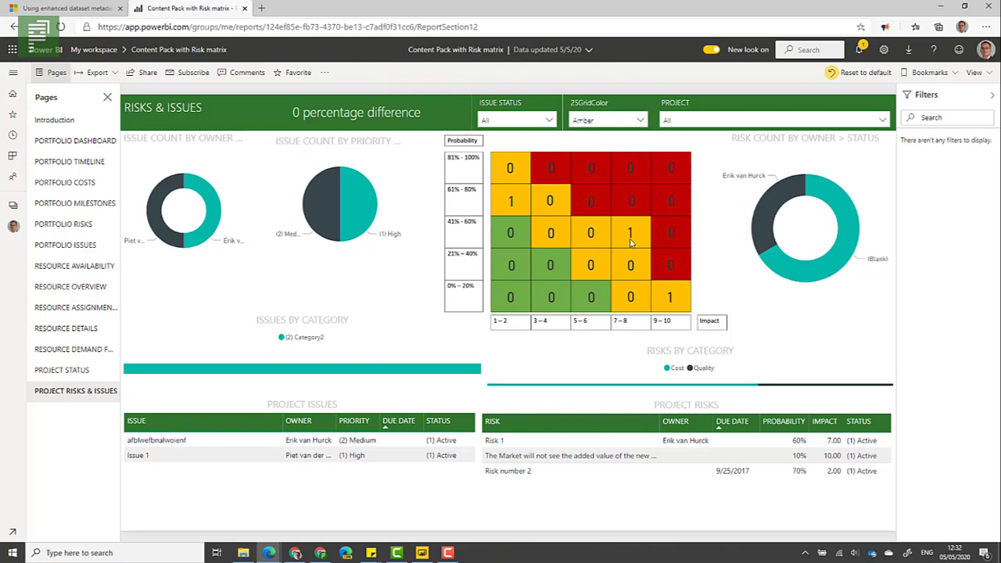
pyautogui.moveTo(630, 241)
pyautogui.moveTo(632, 268)
pyautogui.moveTo(695, 298)
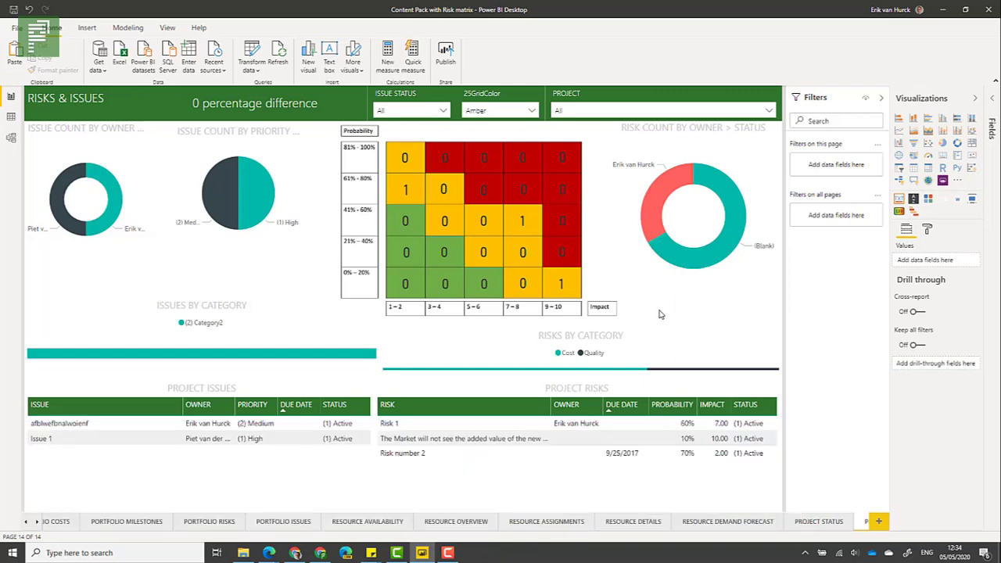
# Select all the risk matrix cell cards and labels and group them into one object
pyautogui.click(570, 287)
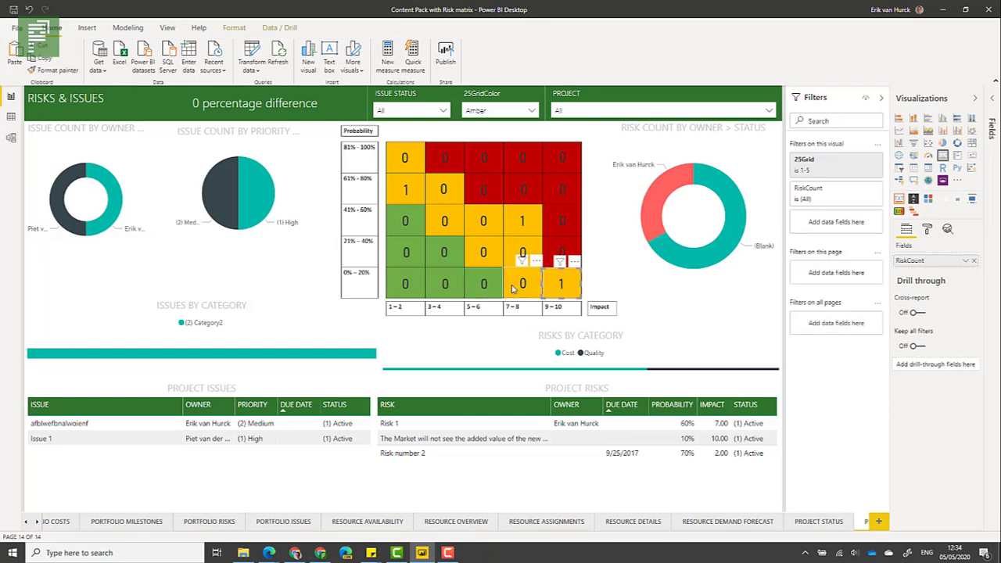
pyautogui.click(572, 229)
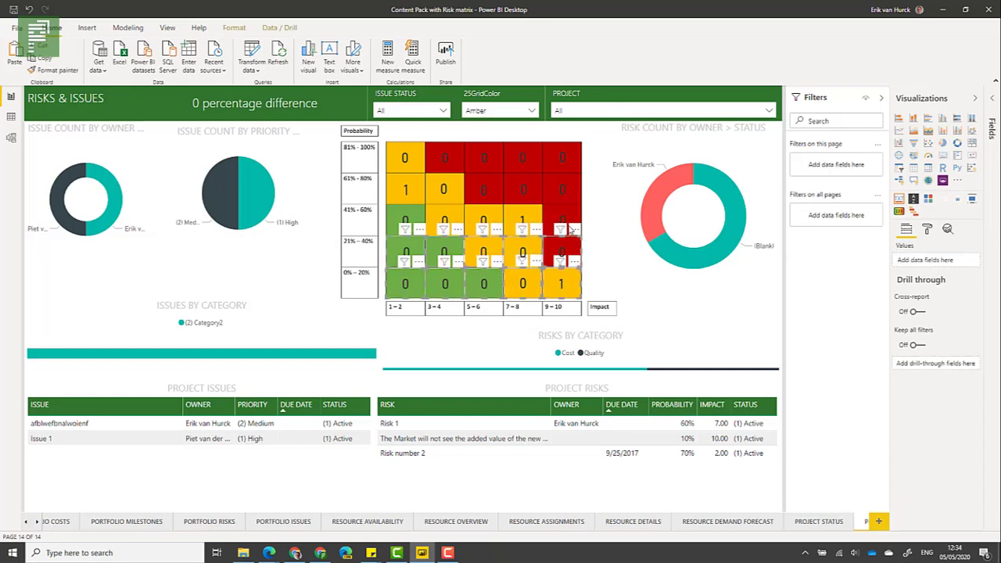
pyautogui.click(242, 31)
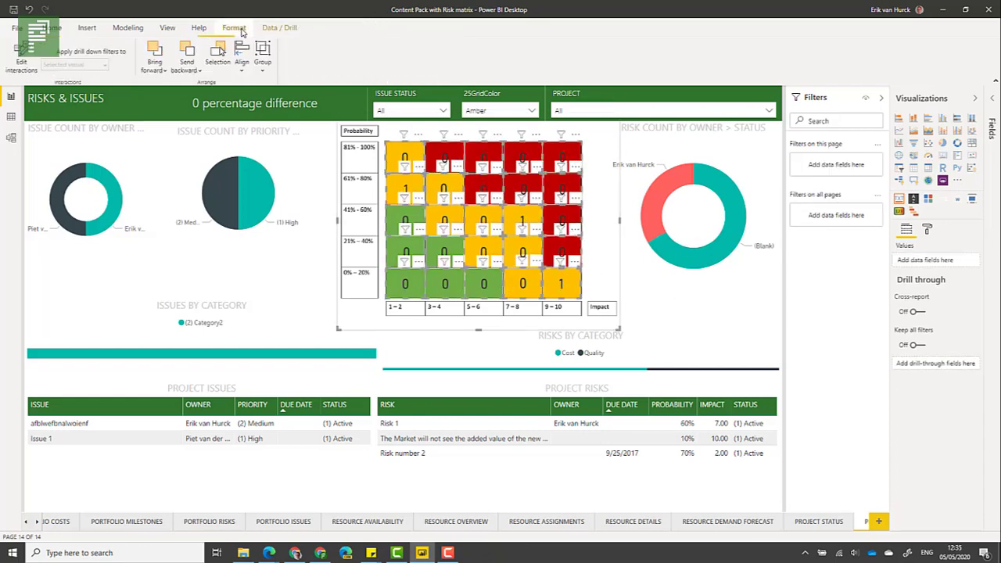
pyautogui.click(264, 69)
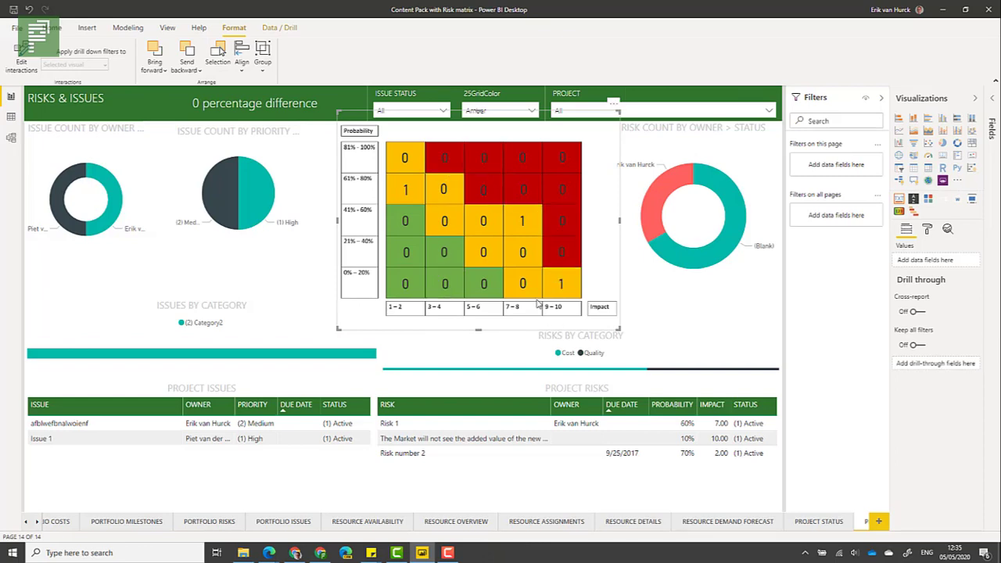
pyautogui.scroll(2, 358, 62)
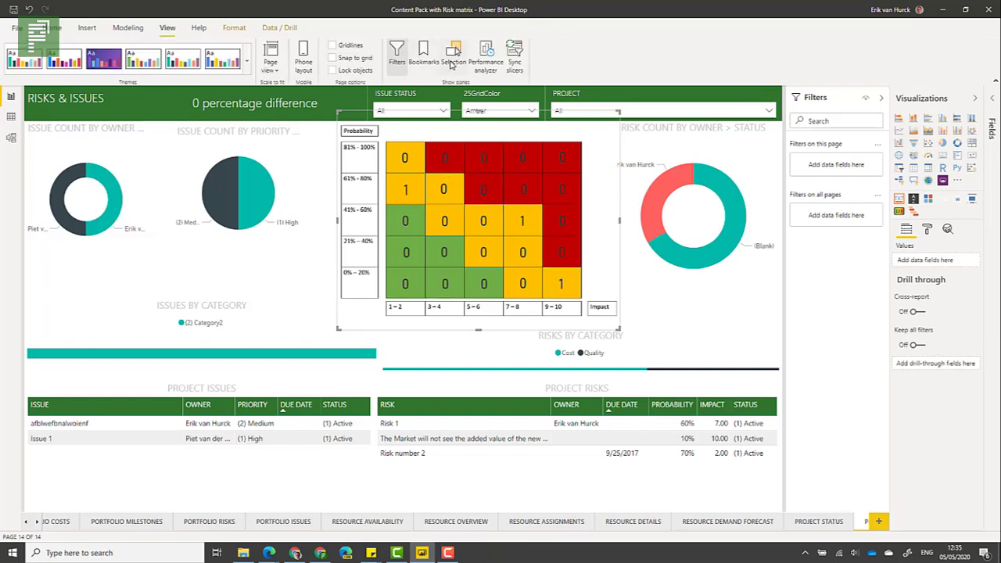
# Rename Group 1 to 'Risk matrix' in the Selection pane
pyautogui.click(452, 59)
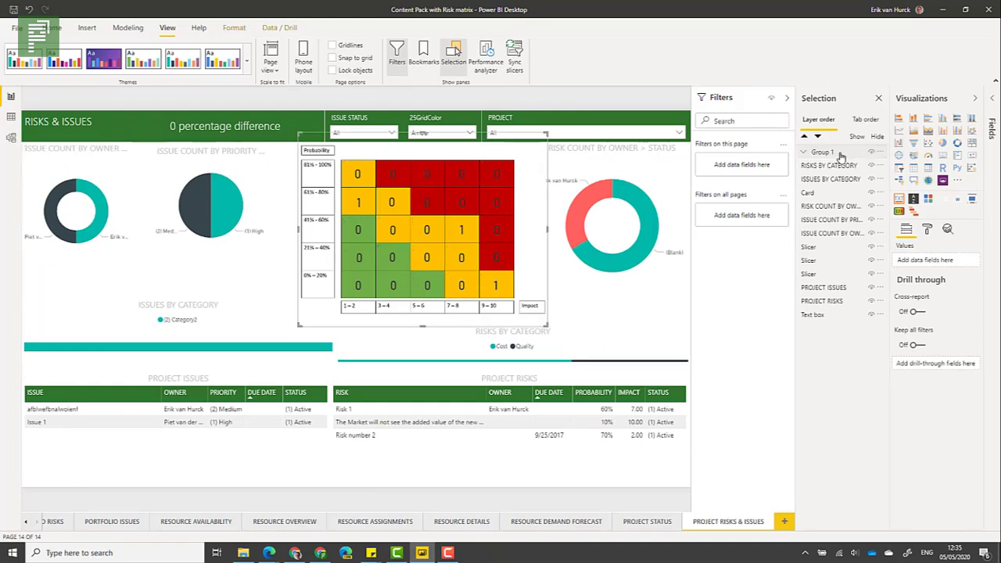
pyautogui.doubleClick(835, 152)
pyautogui.write('F')
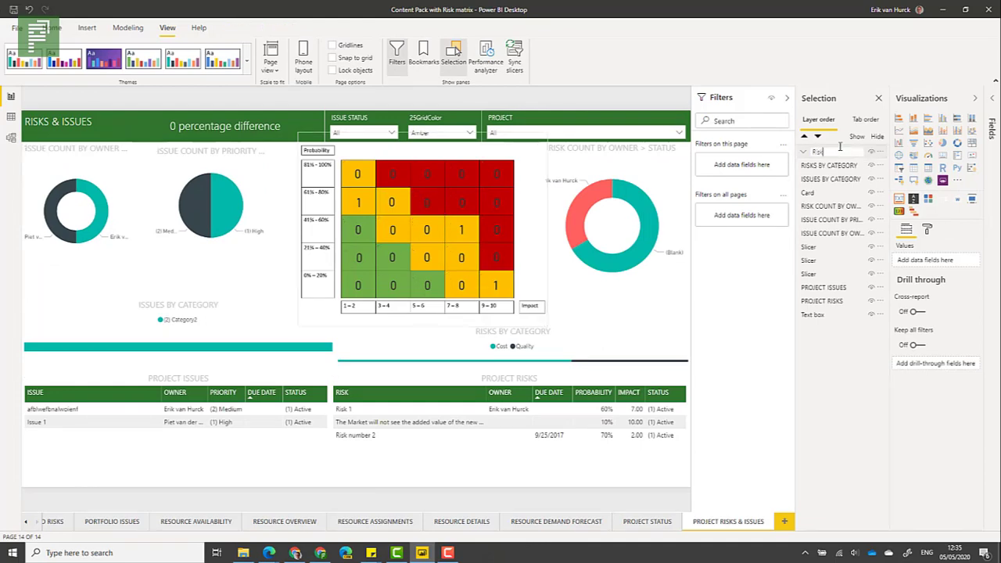
pyautogui.write('isk matrix')
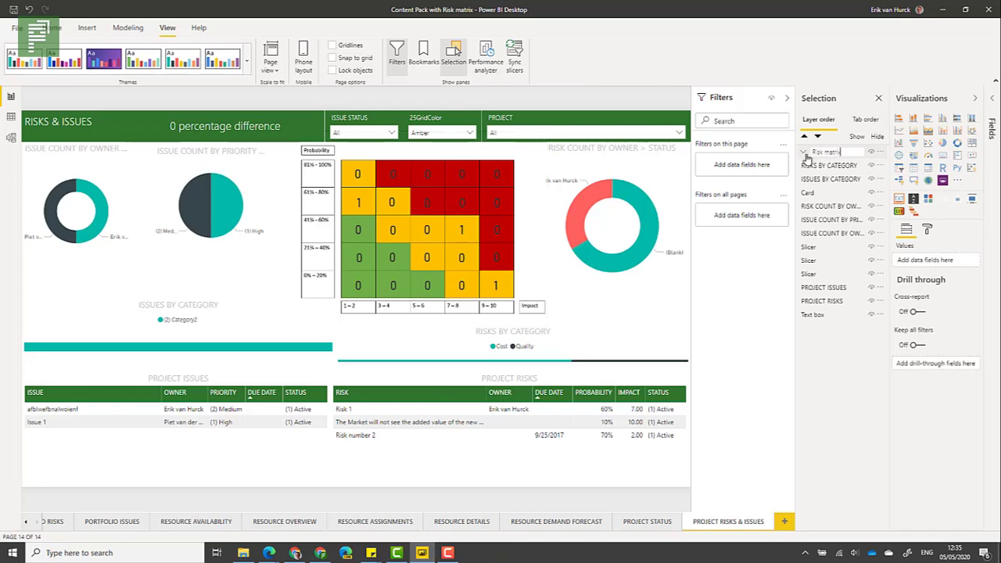
pyautogui.click(804, 153)
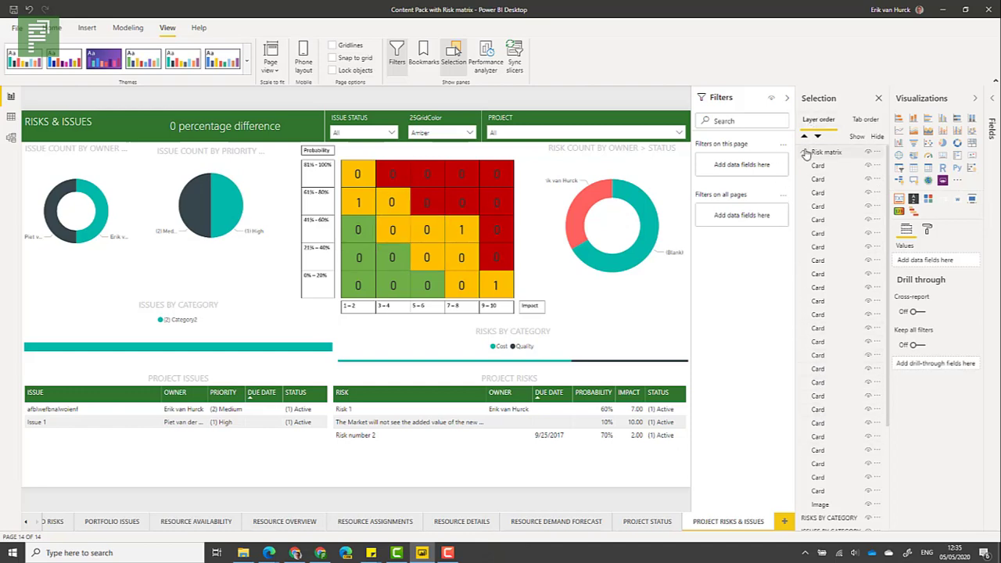
# Close the Selection pane and nudge the Risk matrix group slightly left and down
pyautogui.click(805, 153)
pyautogui.click(878, 98)
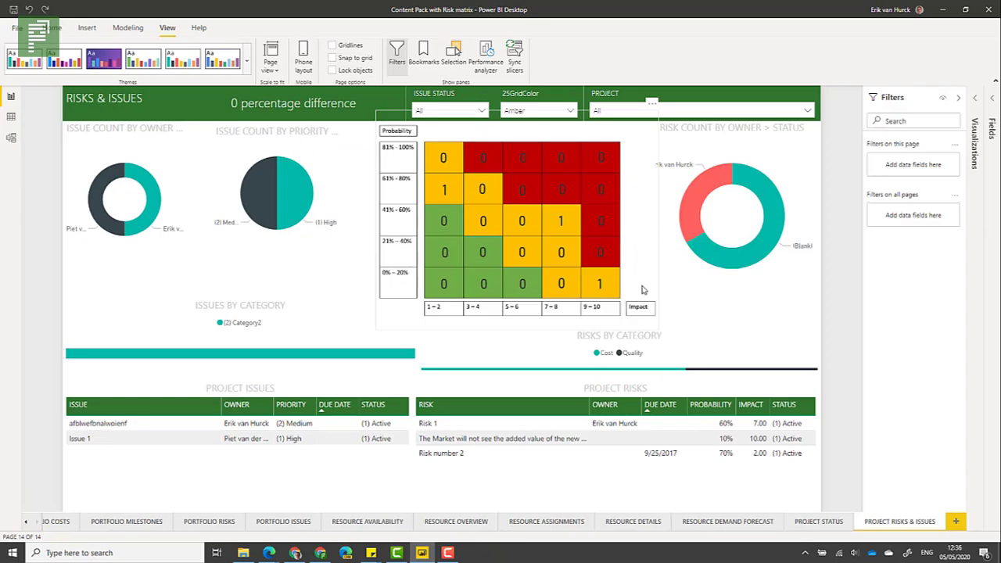
pyautogui.click(646, 307)
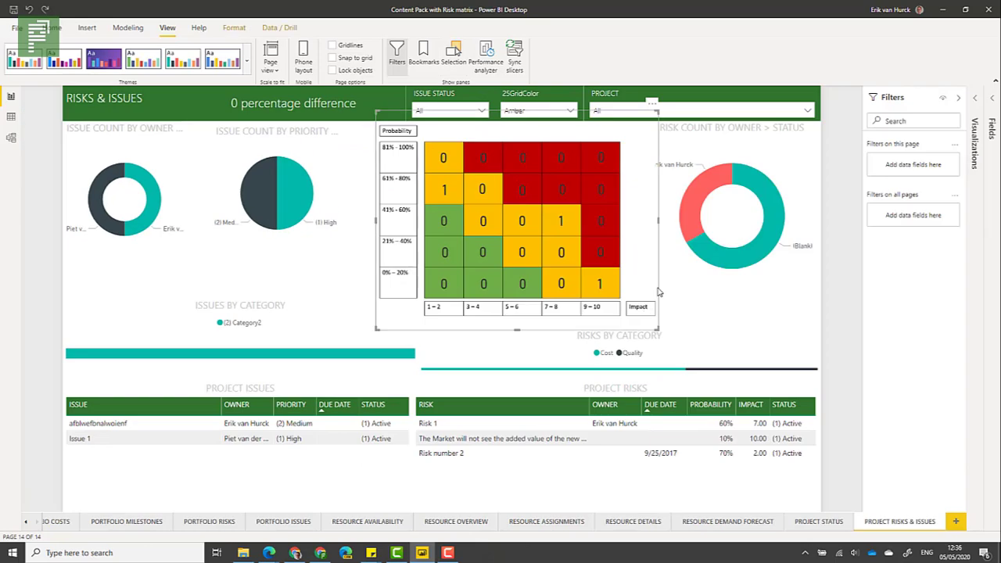
pyautogui.moveTo(659, 289)
pyautogui.mouseDown()
pyautogui.moveTo(624, 357)
pyautogui.moveTo(595, 522)
pyautogui.moveTo(534, 478)
pyautogui.moveTo(626, 386)
pyautogui.moveTo(641, 324)
pyautogui.moveTo(769, 459)
pyautogui.moveTo(669, 314)
pyautogui.moveTo(648, 303)
pyautogui.mouseUp()
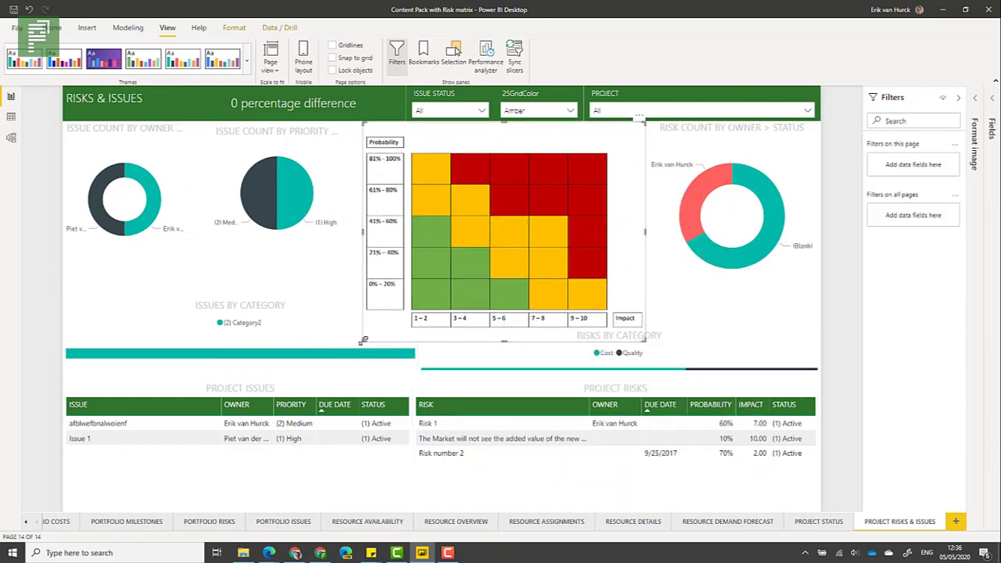
# Enlarge the Risk matrix group as one unit, then shrink it back to size
pyautogui.moveTo(362, 340); pyautogui.dragTo(222, 481)
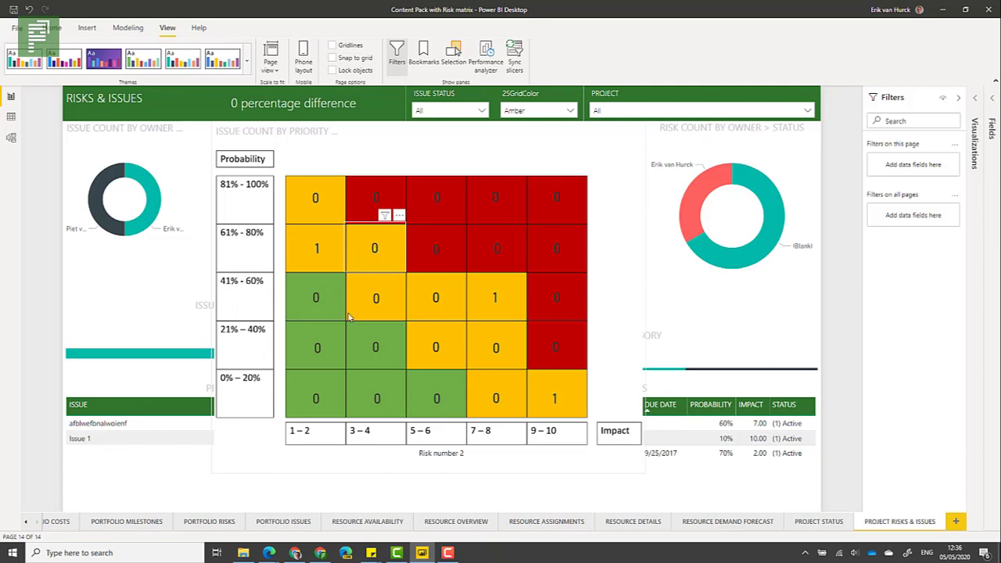
pyautogui.click(258, 468)
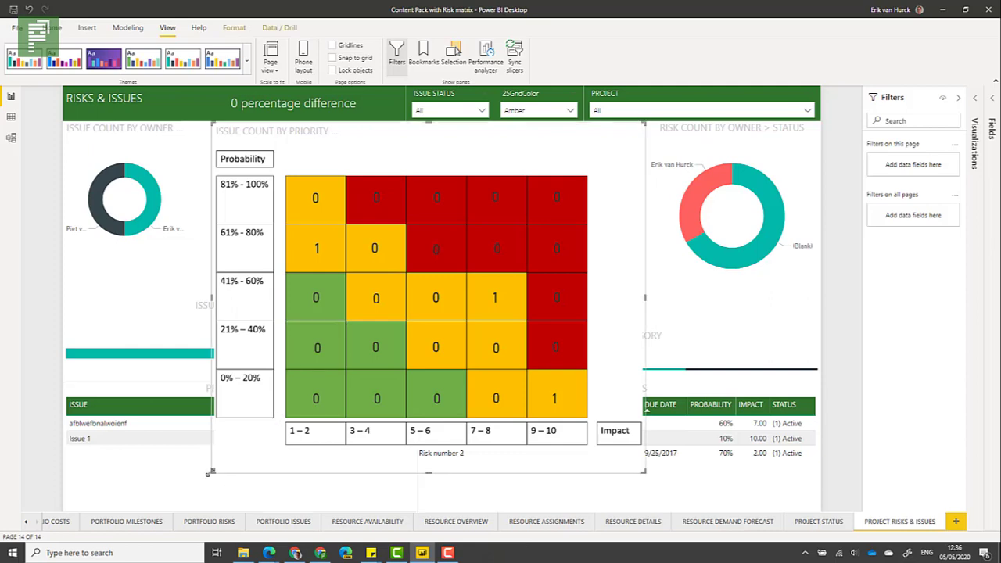
pyautogui.moveTo(210, 472); pyautogui.dragTo(249, 423)
pyautogui.moveTo(293, 356); pyautogui.dragTo(358, 326)
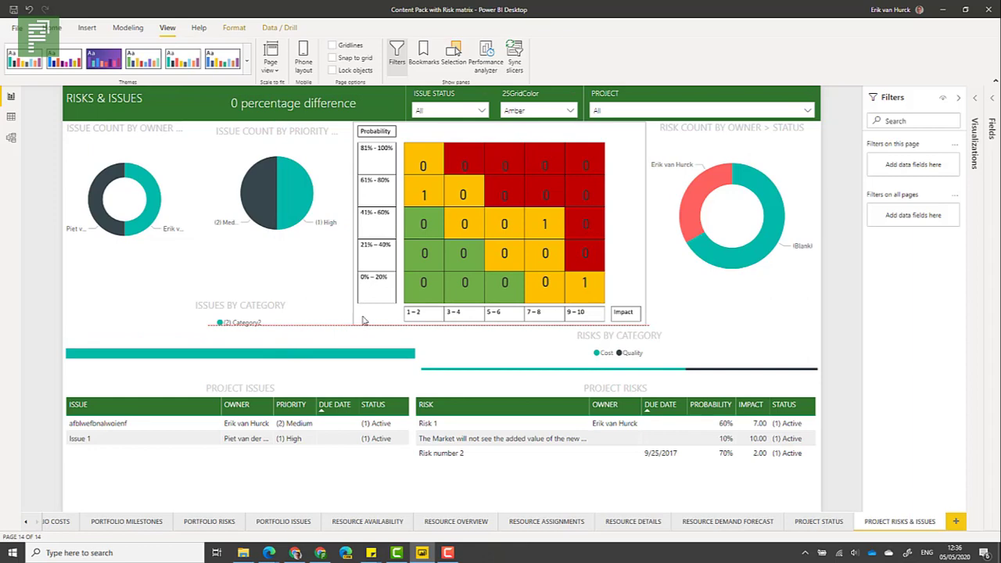
# Select the Risk matrix group, then narrow the Demand and Capacity and Availability Over Time charts on Resource Availability
pyautogui.click(369, 320)
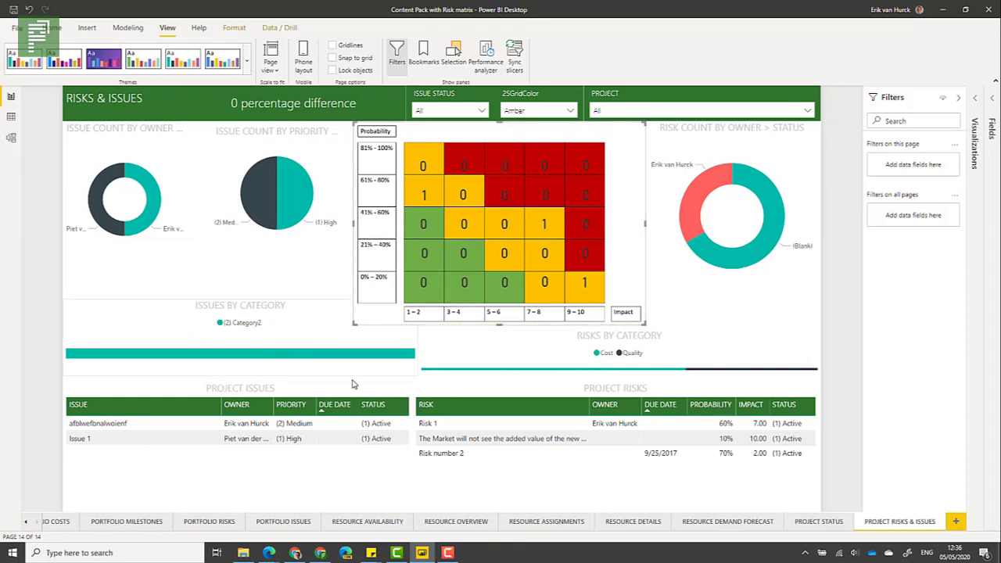
pyautogui.click(374, 522)
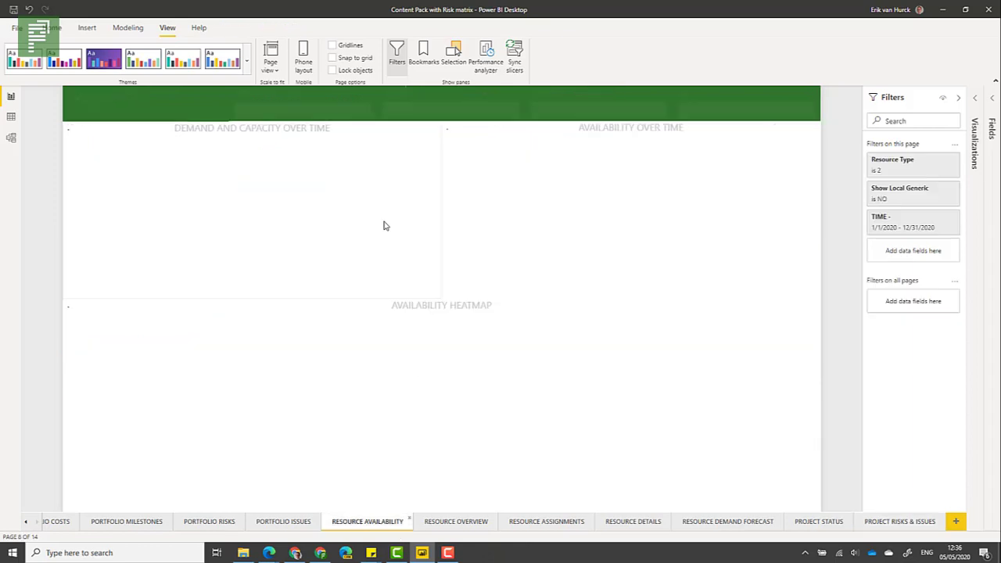
pyautogui.click(435, 233)
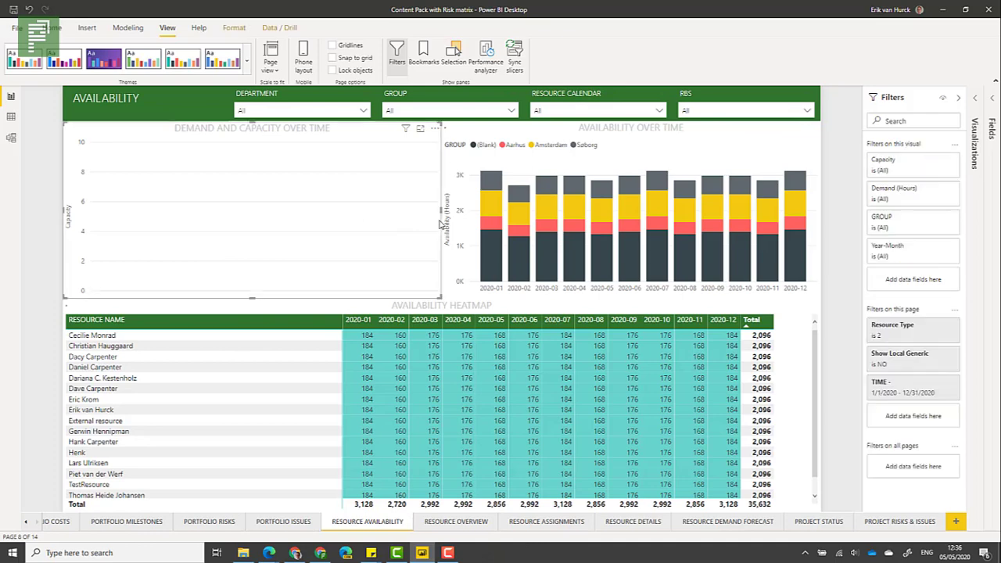
pyautogui.moveTo(441, 209); pyautogui.dragTo(317, 212)
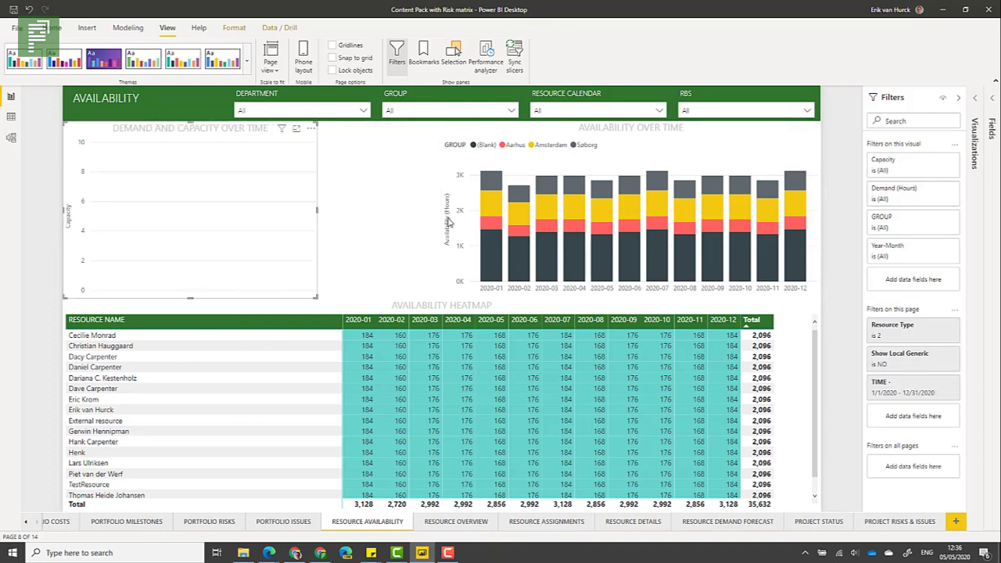
pyautogui.click(444, 221)
pyautogui.moveTo(441, 208); pyautogui.dragTo(592, 208)
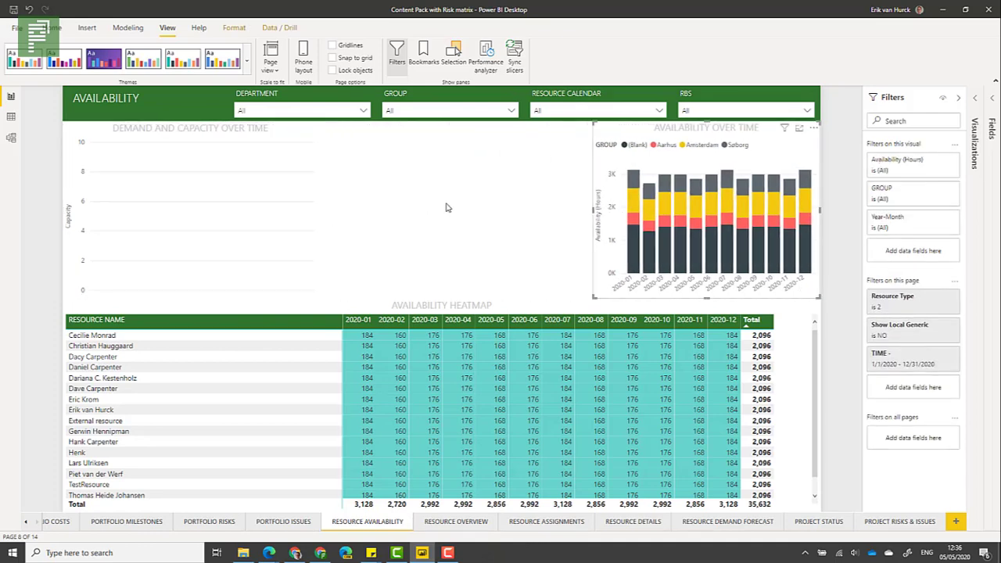
pyautogui.click(427, 207)
# Paste the Risk matrix copy between the two charts and shrink it to fit the gap
pyautogui.hotkey('ctrl', 'v')
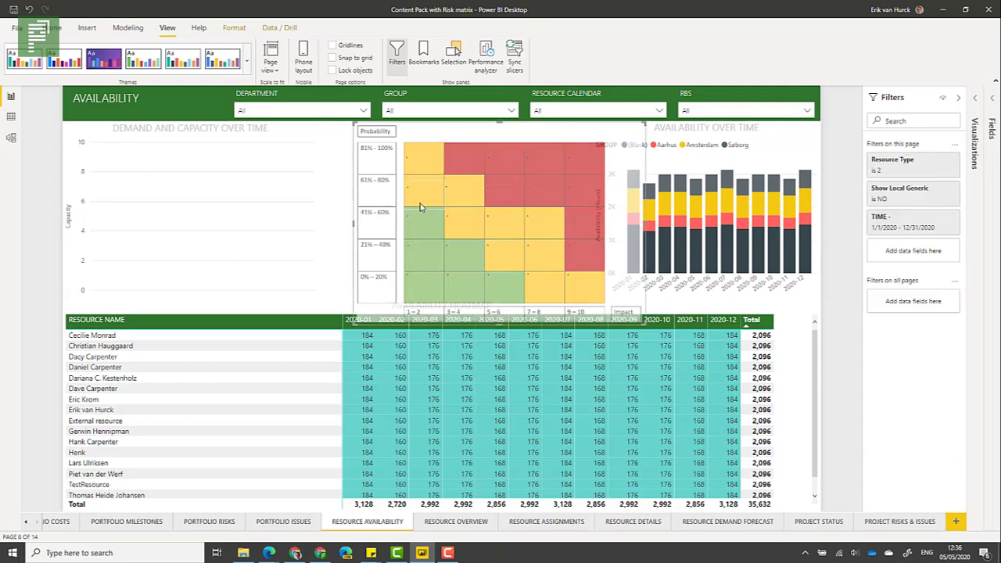
pyautogui.moveTo(352, 323)
pyautogui.mouseDown()
pyautogui.moveTo(428, 283)
pyautogui.moveTo(362, 291)
pyautogui.moveTo(351, 304)
pyautogui.mouseUp()
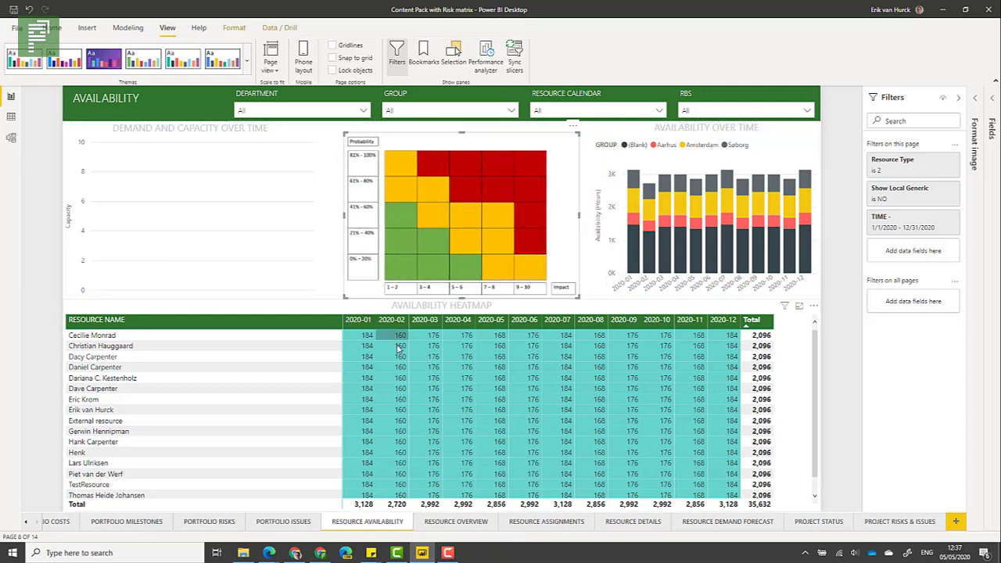
pyautogui.click(305, 335)
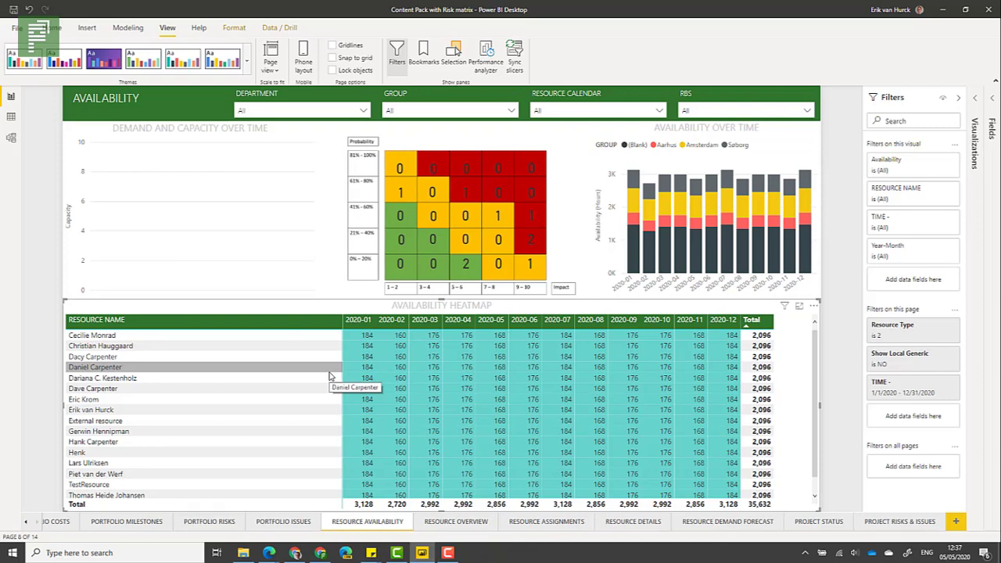
# Open the Selection pane listing the Resource Availability page's layers
pyautogui.click(454, 65)
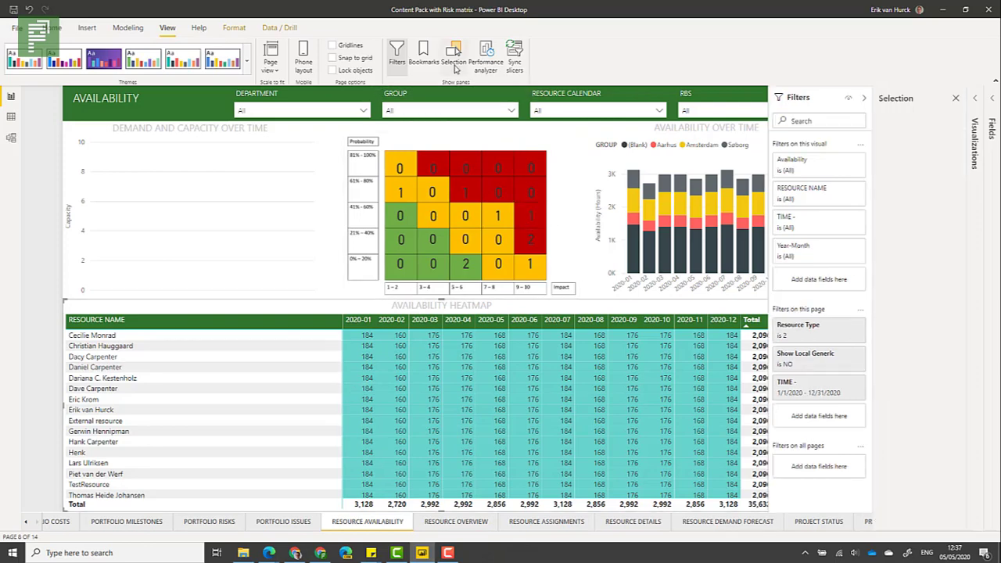